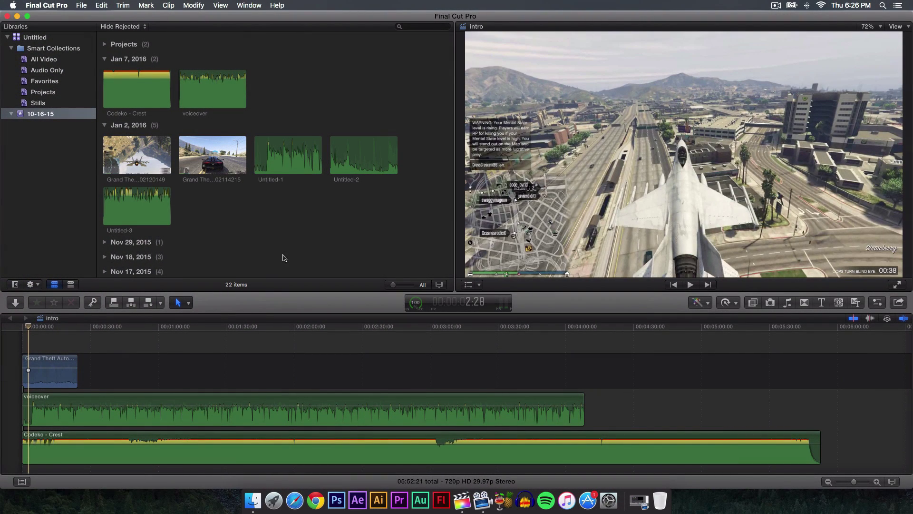
- Move the playhead to the start of the project and disable the Codeko - Crest music clip
{"action": "key", "text": "Home"}
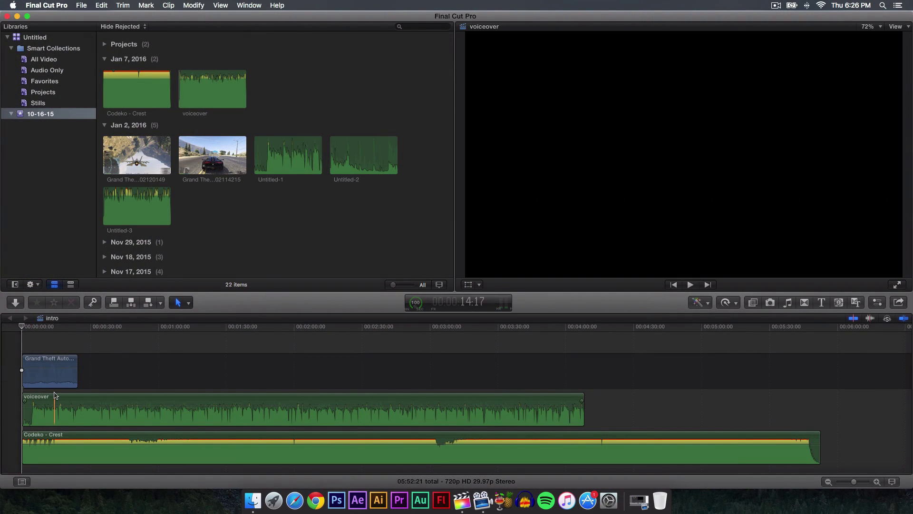
{"action": "left_click", "coordinate": [62, 438]}
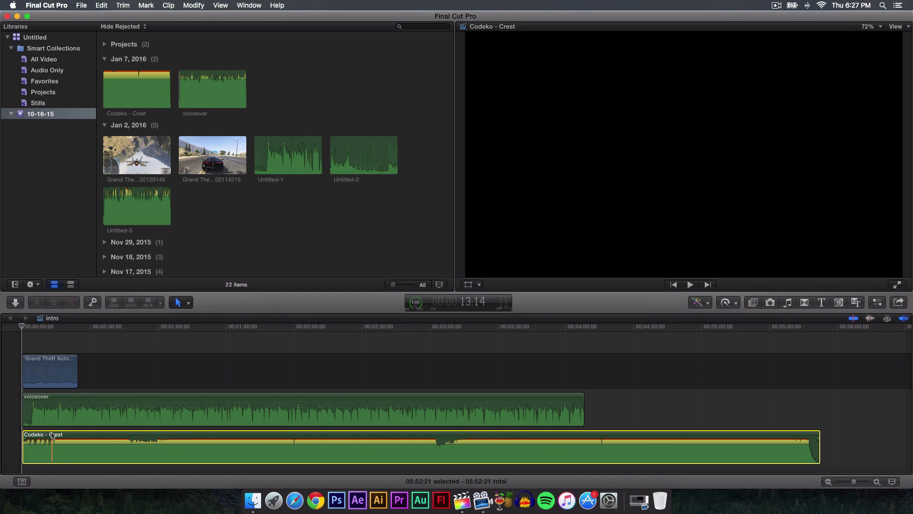
{"action": "key", "text": "v"}
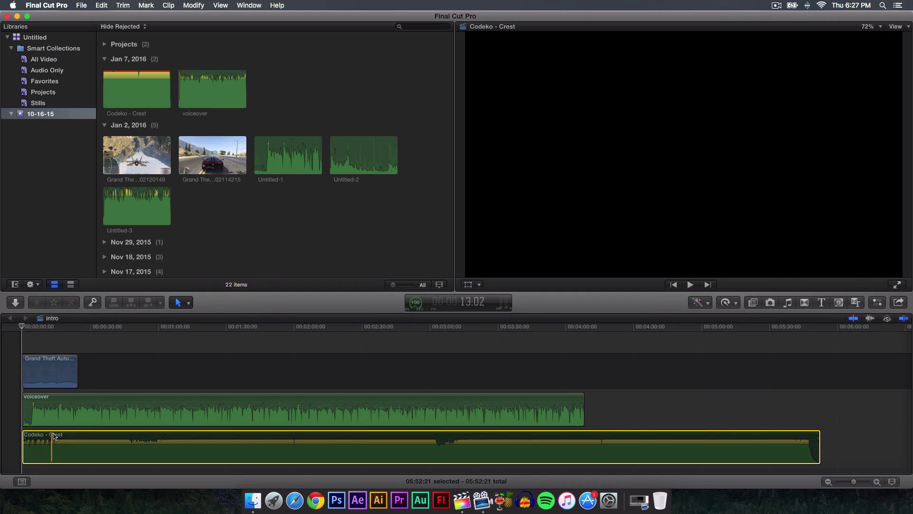
- Zoom in on the start of the timeline and examine the opening seconds of the gameplay and voiceover
{"action": "left_click_drag", "start_coordinate": [24, 328], "coordinate": [30, 330]}
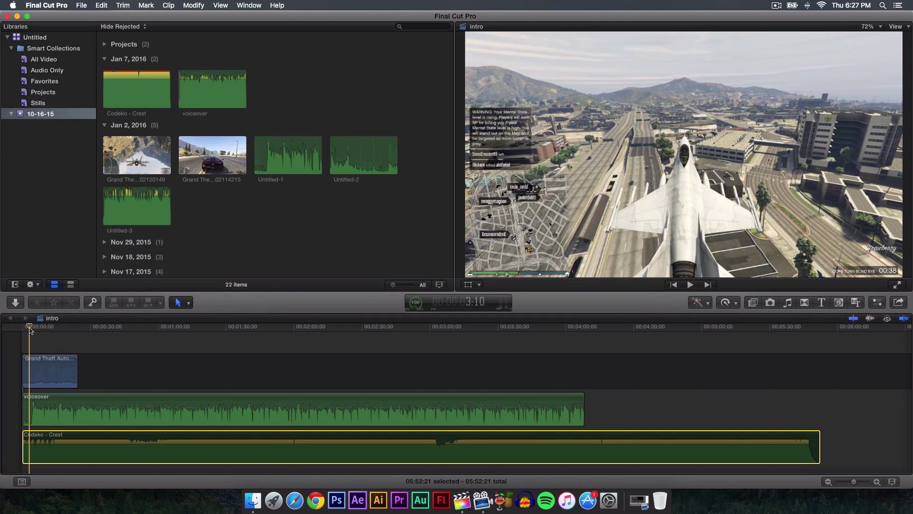
{"action": "left_click", "coordinate": [22, 327]}
{"action": "left_click", "coordinate": [876, 482]}
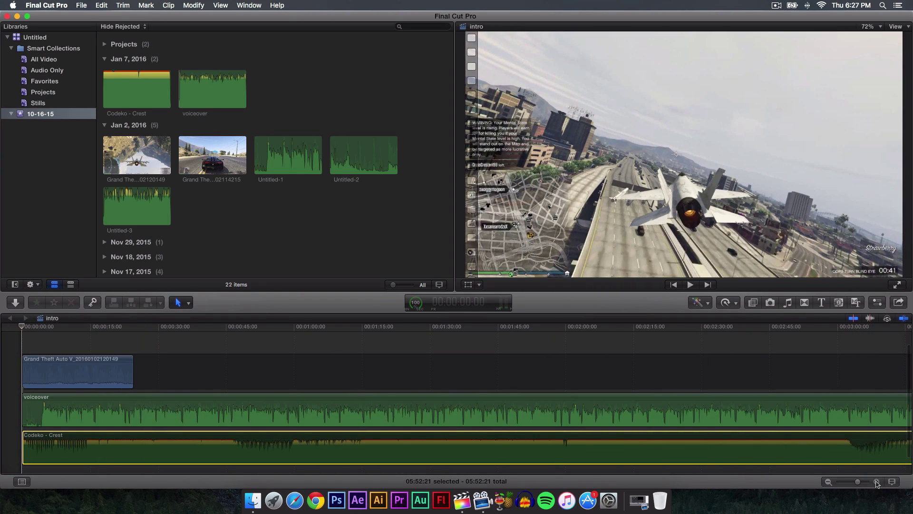
{"action": "left_click", "coordinate": [876, 482]}
{"action": "left_click", "coordinate": [33, 327]}
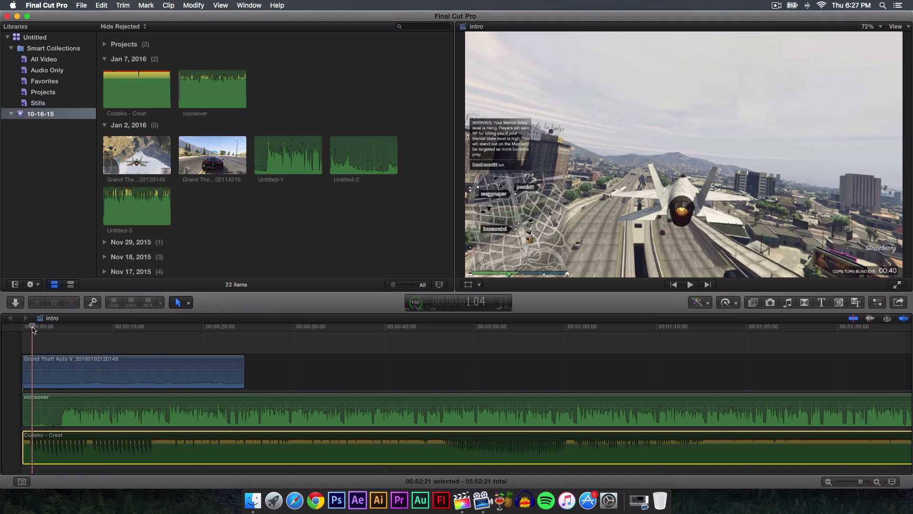
{"action": "left_click", "coordinate": [33, 328]}
{"action": "left_click", "coordinate": [40, 327]}
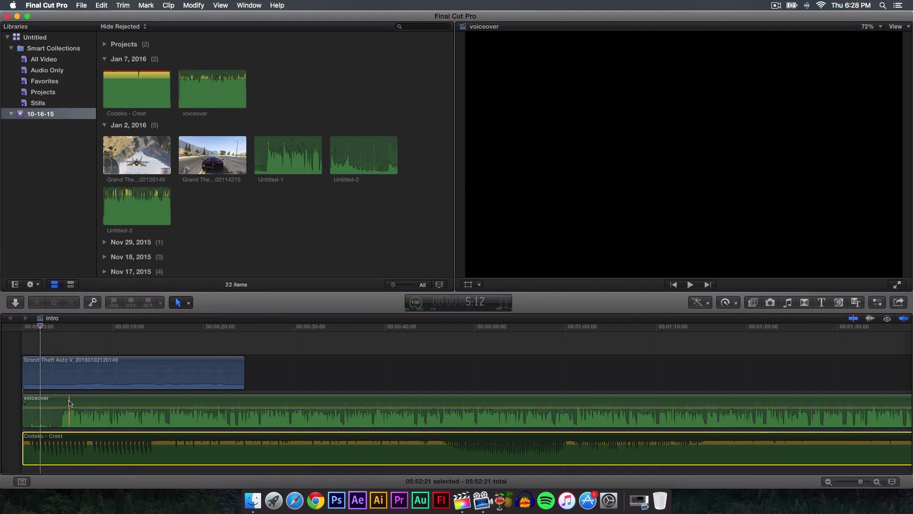
- Select the voiceover clip, play it with the music disabled, and return the playhead to an earlier point
{"action": "left_click", "coordinate": [66, 409]}
{"action": "key", "text": "space"}
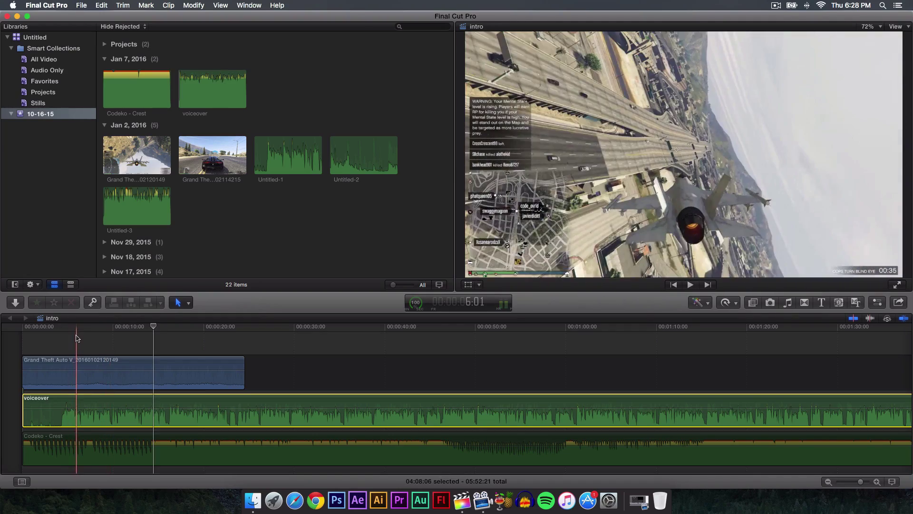
{"action": "key", "text": "space"}
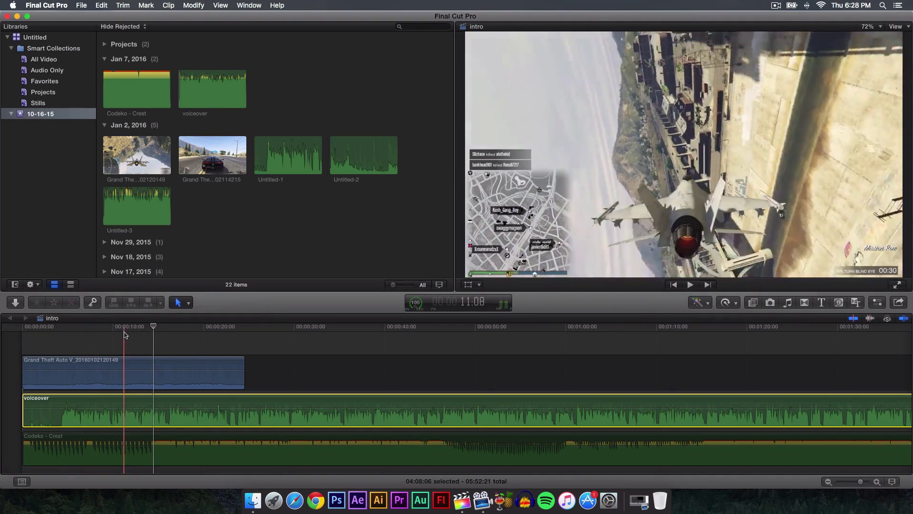
{"action": "left_click", "coordinate": [109, 328]}
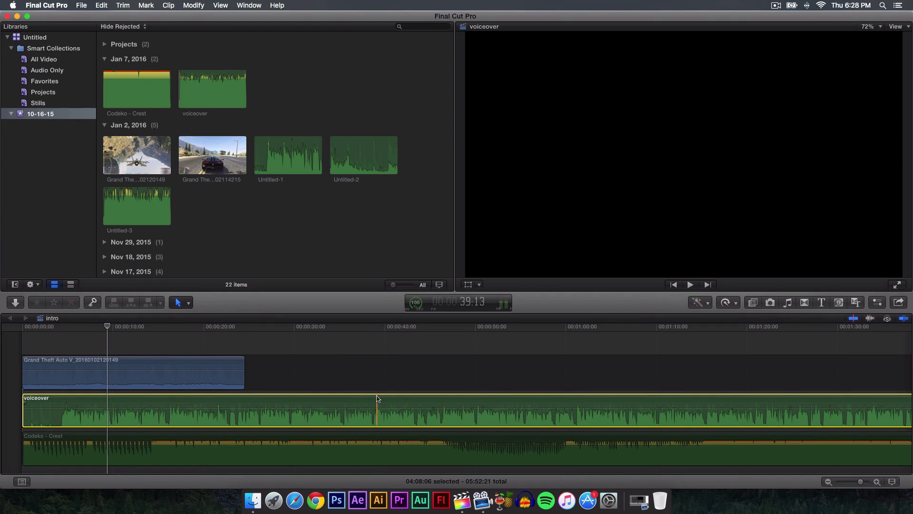
- Fit the whole project in the timeline, place the playhead near 15 seconds, and zoom in there
{"action": "key", "text": "shift+z"}
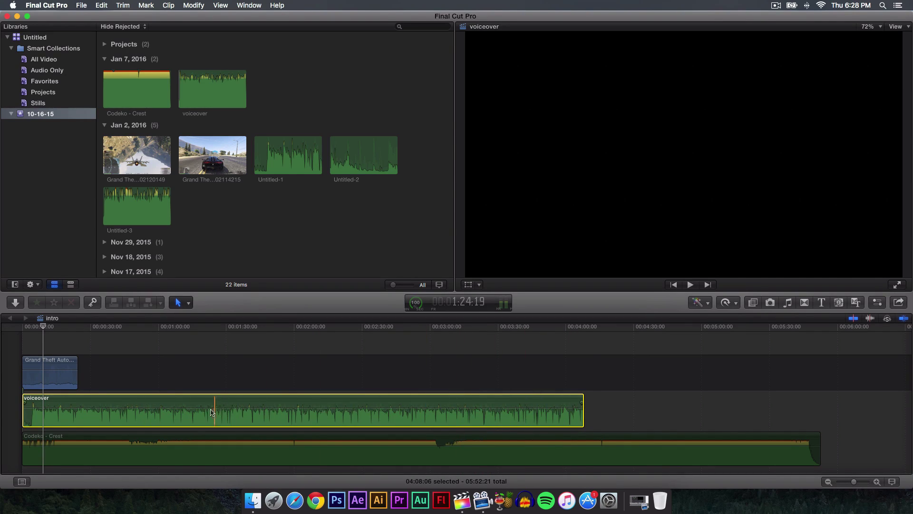
{"action": "mouse_move", "coordinate": [297, 404]}
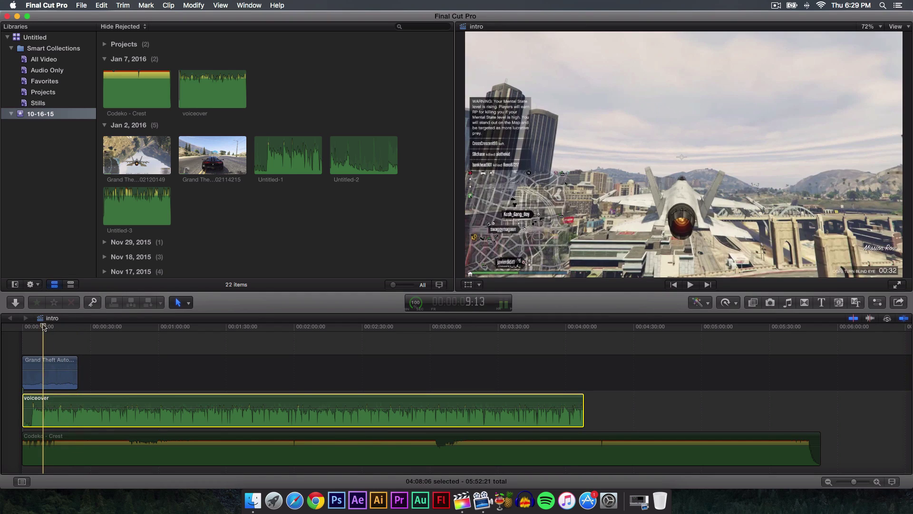
{"action": "left_click_drag", "start_coordinate": [44, 326], "coordinate": [58, 327]}
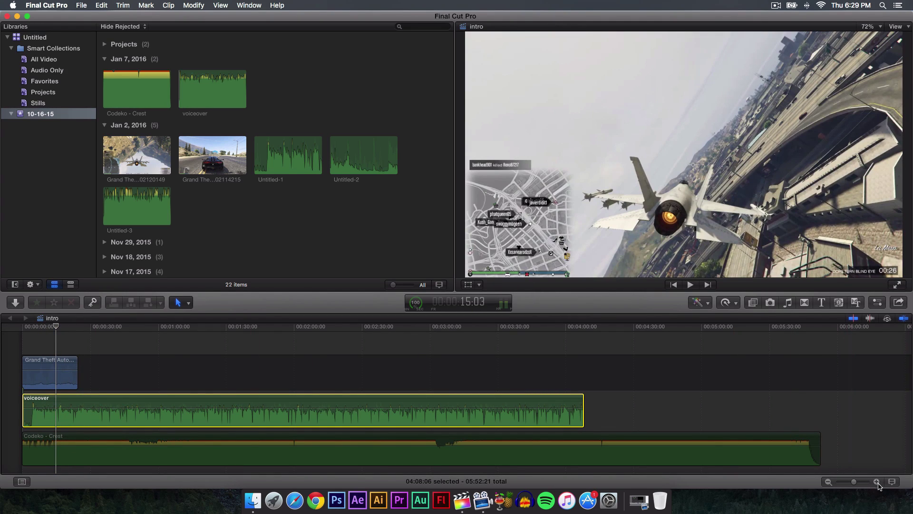
{"action": "left_click", "coordinate": [876, 482]}
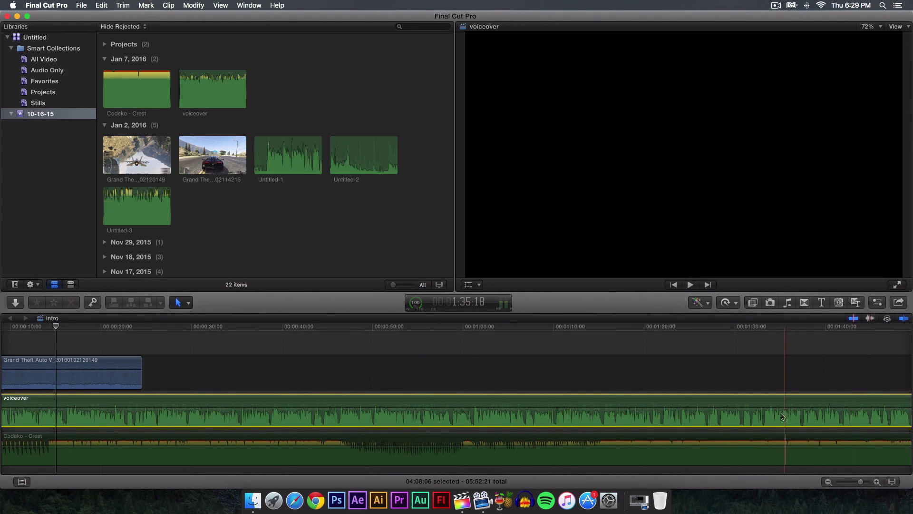
- Preview two filmstrip-and-waveform clip appearances in the timeline and return to the waveform-only appearance
{"action": "left_click", "coordinate": [893, 481]}
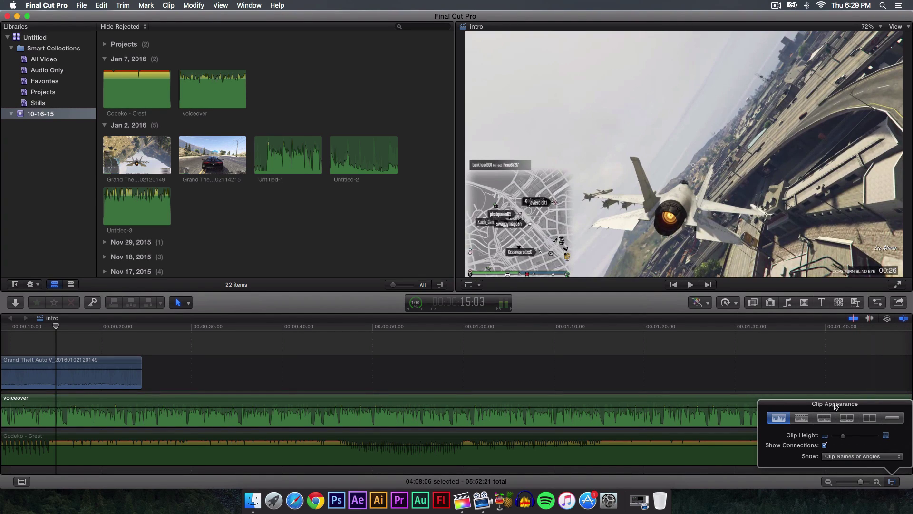
{"action": "left_click", "coordinate": [846, 418]}
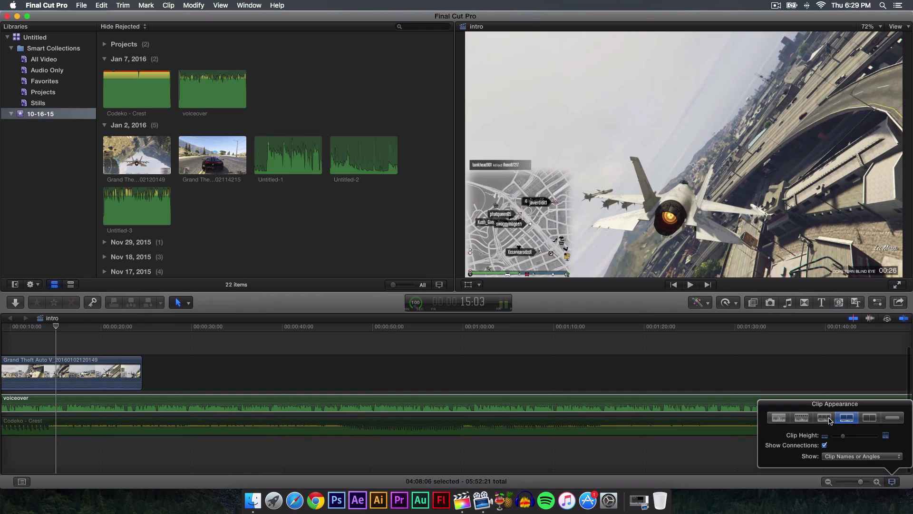
{"action": "left_click", "coordinate": [834, 418]}
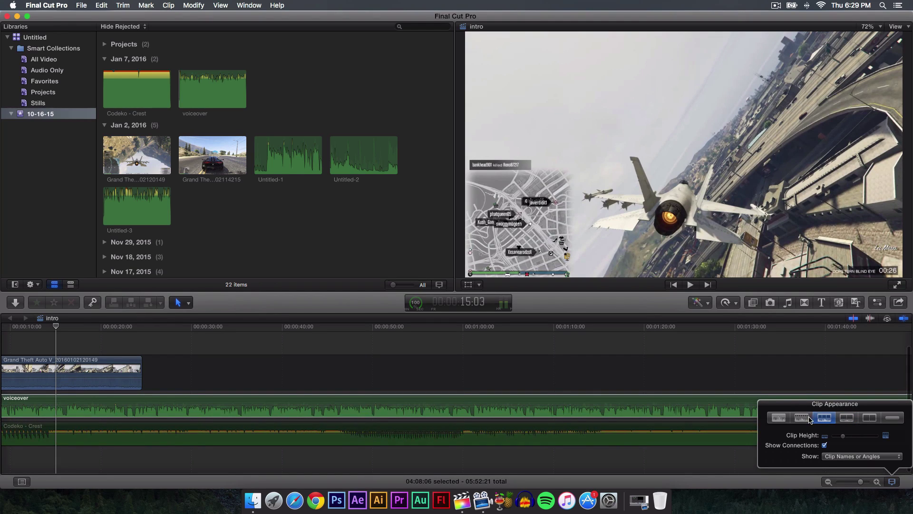
{"action": "left_click", "coordinate": [788, 418]}
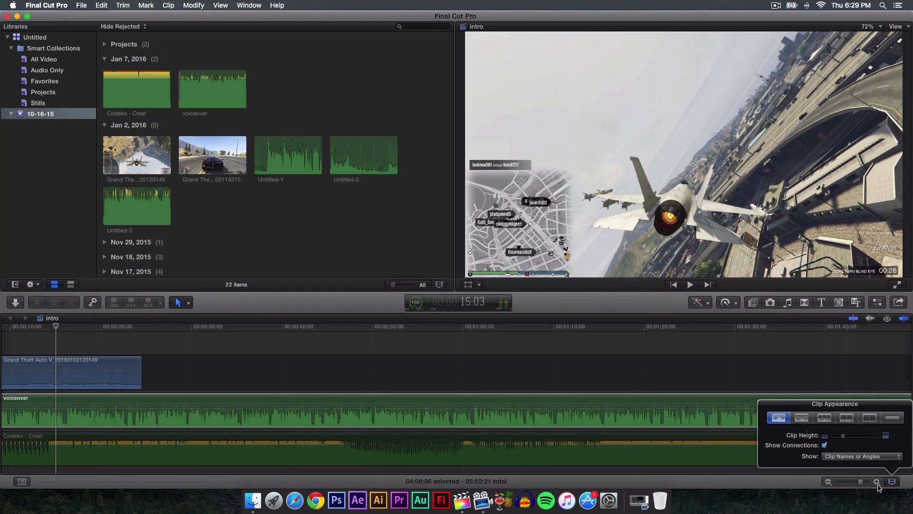
{"action": "left_click", "coordinate": [893, 483]}
- Zoom in on the opening 25 seconds of the timeline to examine the voiceover and music waveforms
{"action": "scroll", "coordinate": [214, 351], "scroll_direction": "left", "scroll_amount": 5}
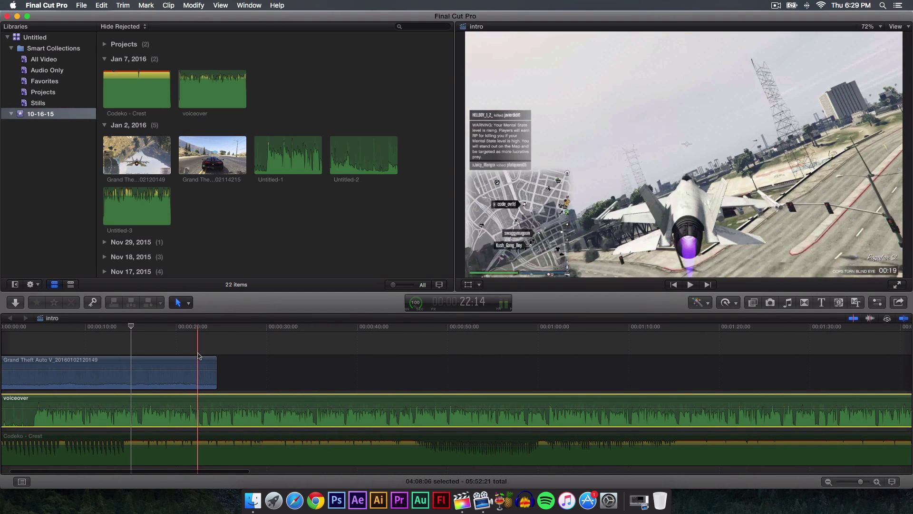
{"action": "key", "text": "alt+super+s"}
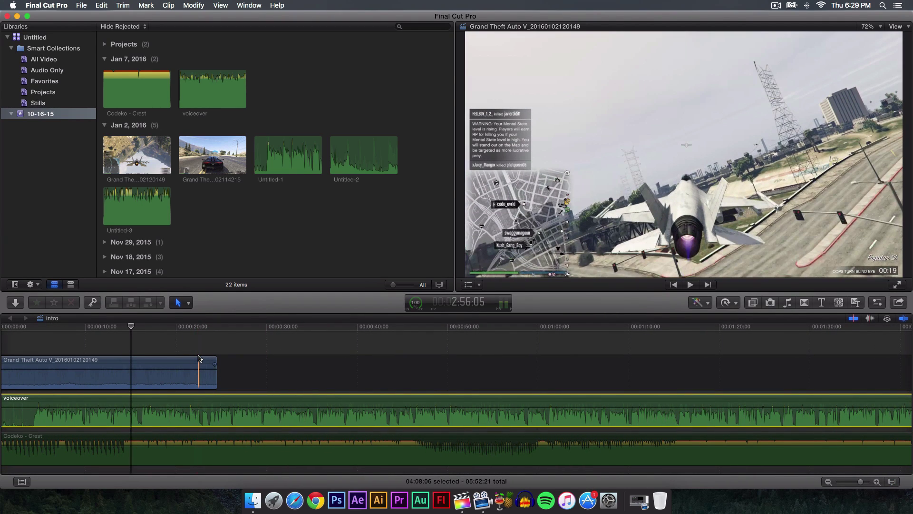
{"action": "scroll", "coordinate": [200, 358], "scroll_direction": "left", "scroll_amount": 2}
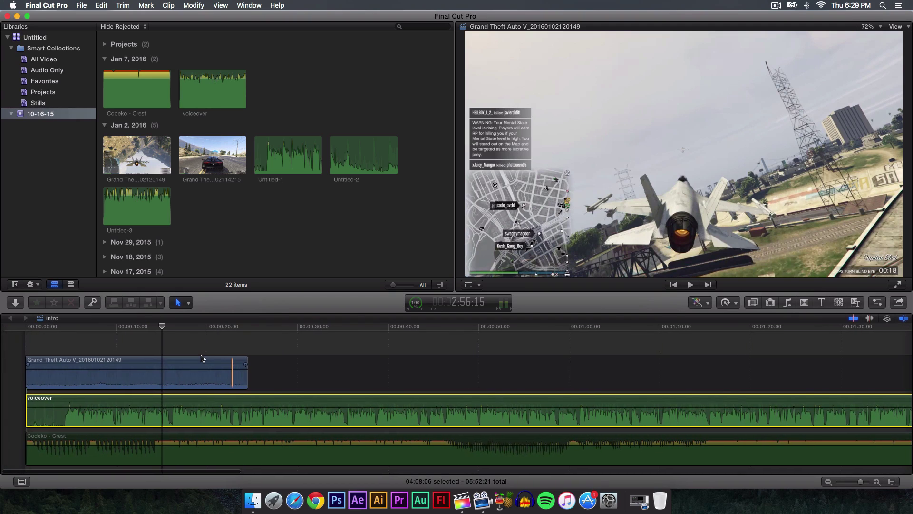
{"action": "left_click", "coordinate": [88, 333]}
{"action": "left_click", "coordinate": [878, 482]}
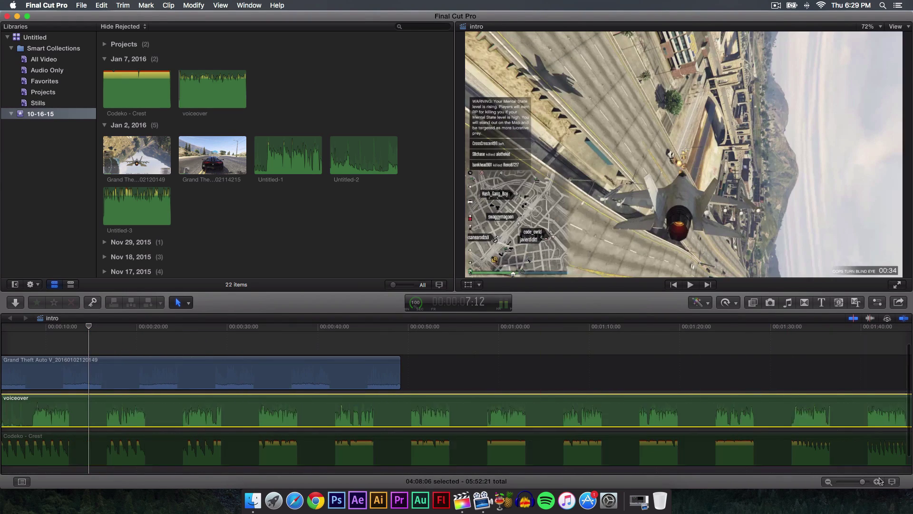
{"action": "key", "text": "super+equal"}
{"action": "key", "text": "super+equal"}
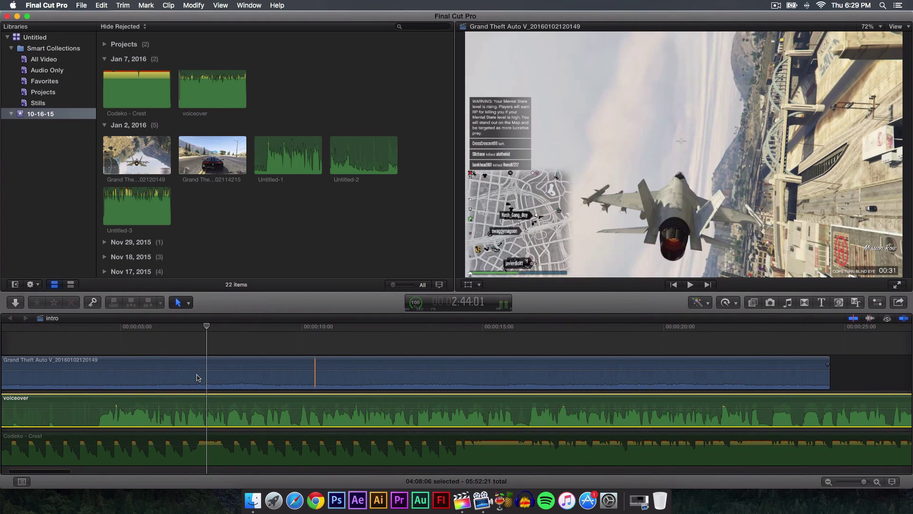
{"action": "scroll", "coordinate": [198, 377], "scroll_direction": "left", "scroll_amount": 2}
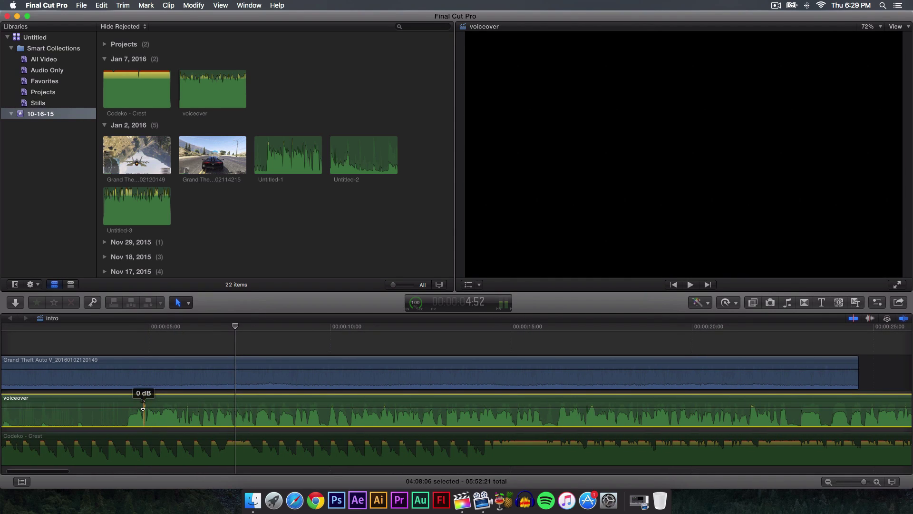
{"action": "scroll", "coordinate": [141, 404], "scroll_direction": "left", "scroll_amount": 3}
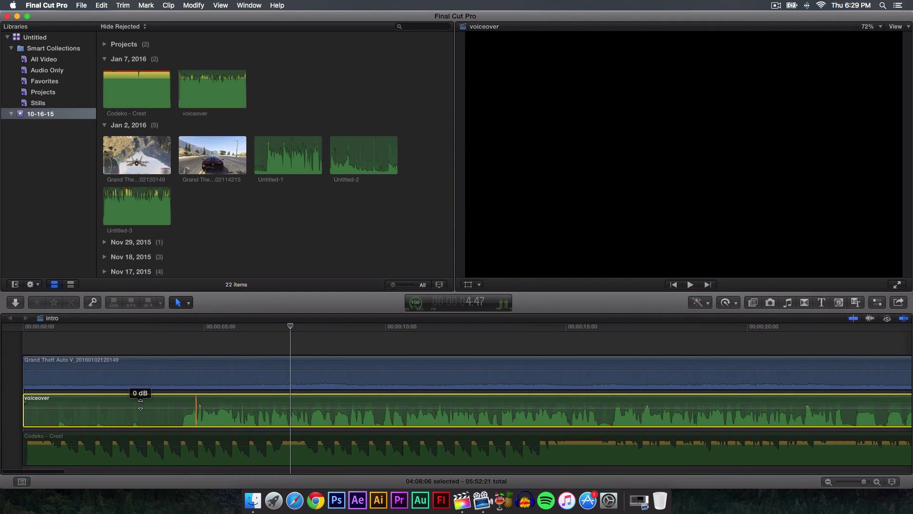
- Re-enable the Codeko - Crest music clip, lower its volume below the peaking range, and play the mix
{"action": "left_click", "coordinate": [451, 442]}
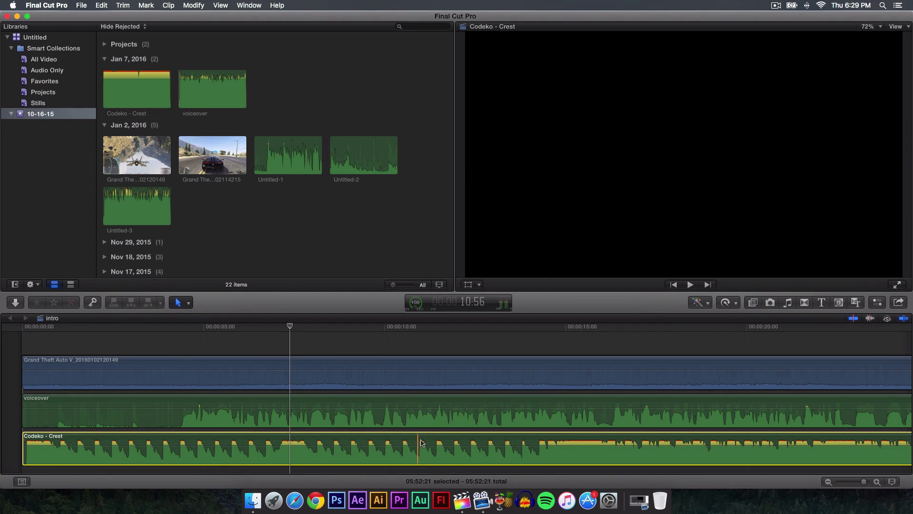
{"action": "mouse_move", "coordinate": [287, 443]}
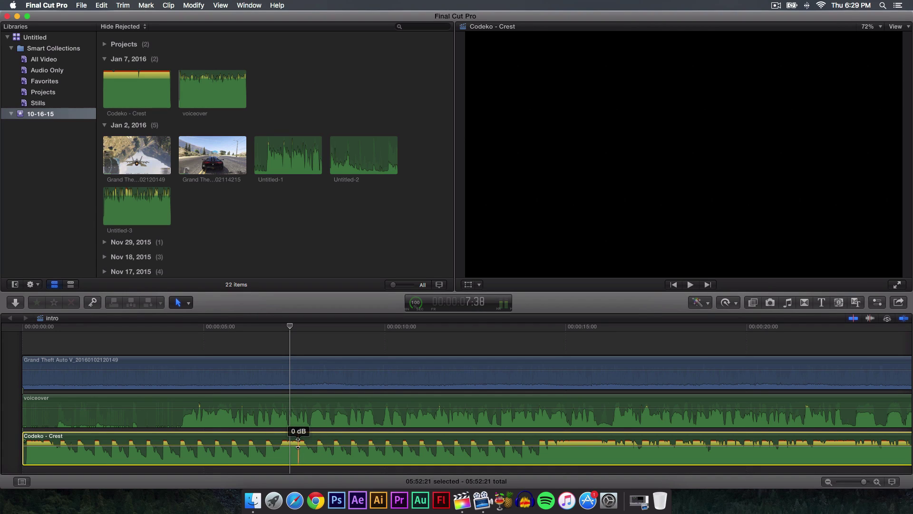
{"action": "left_click_drag", "start_coordinate": [298, 441], "coordinate": [299, 447]}
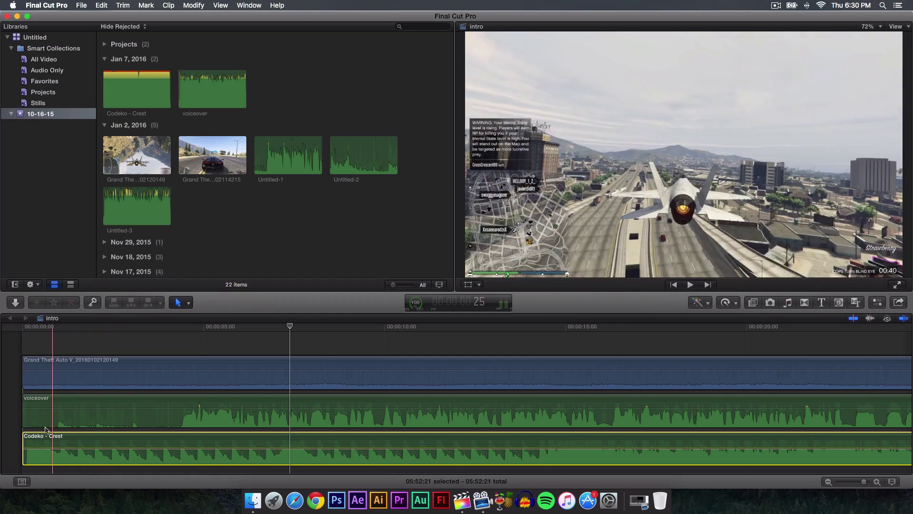
{"action": "key", "text": "space"}
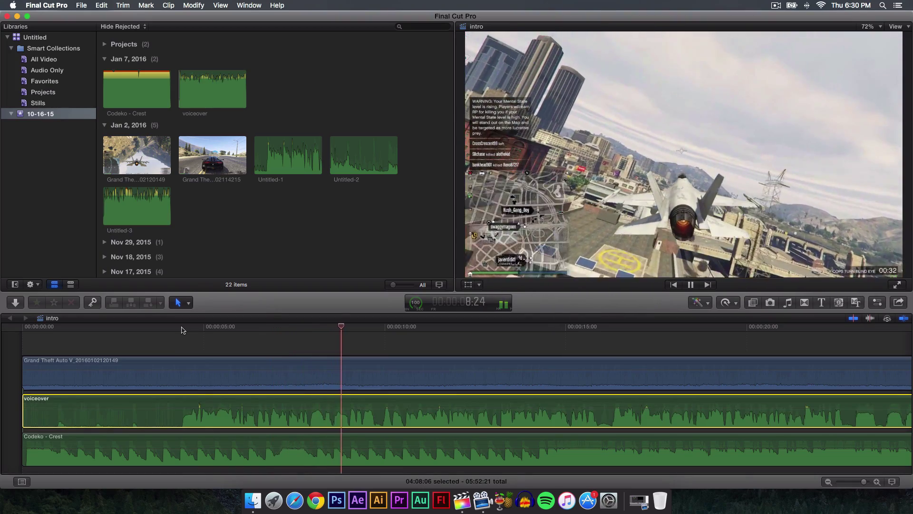
- Try raising the Codeko - Crest clip's volume into the red with the voiceover disabled, play it, and undo both changes
{"action": "left_click", "coordinate": [205, 327]}
{"action": "left_click", "coordinate": [179, 440]}
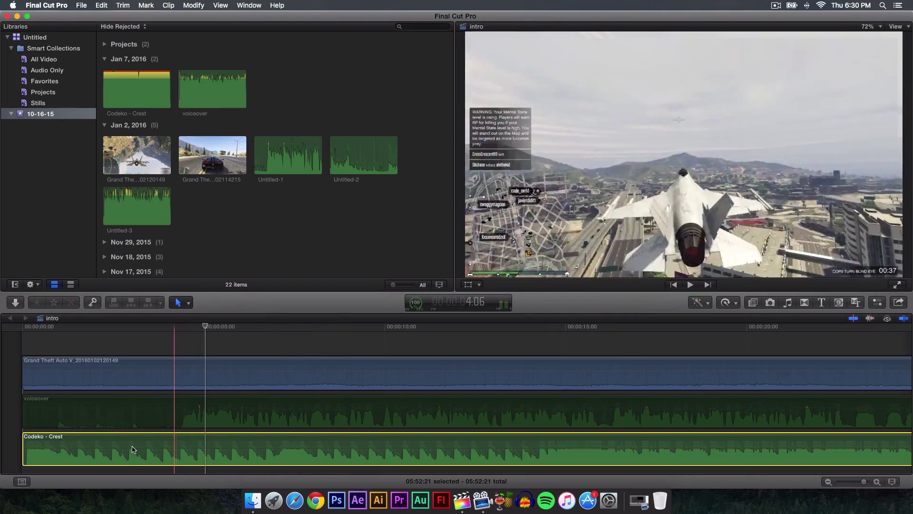
{"action": "left_click", "coordinate": [182, 327]}
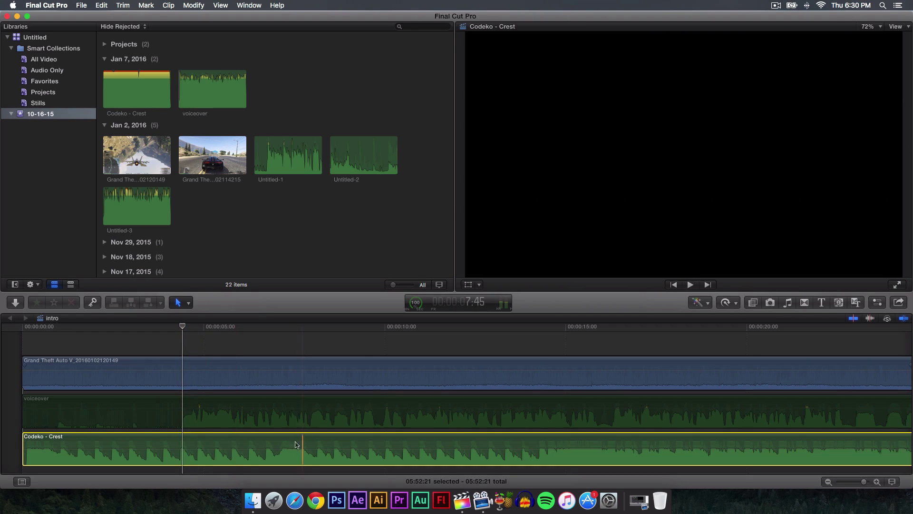
{"action": "left_click_drag", "start_coordinate": [287, 452], "coordinate": [289, 442]}
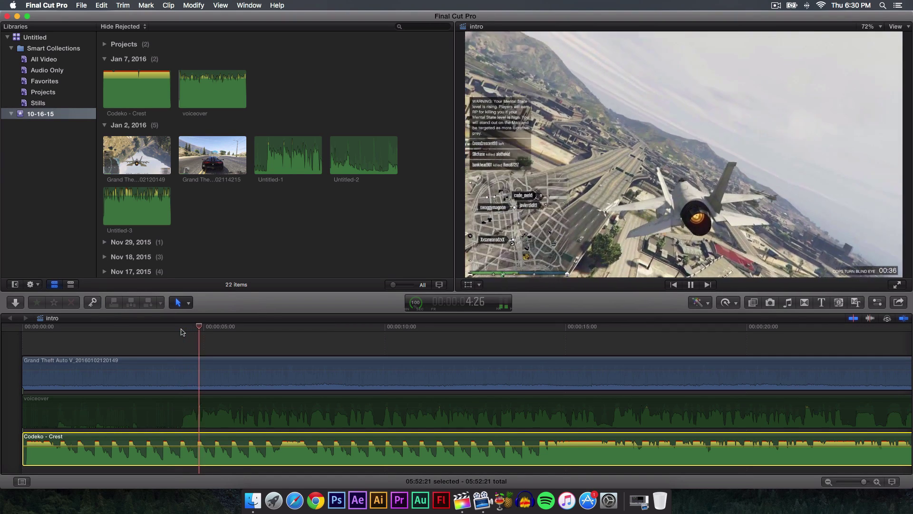
{"action": "left_click_drag", "start_coordinate": [181, 332], "coordinate": [250, 329]}
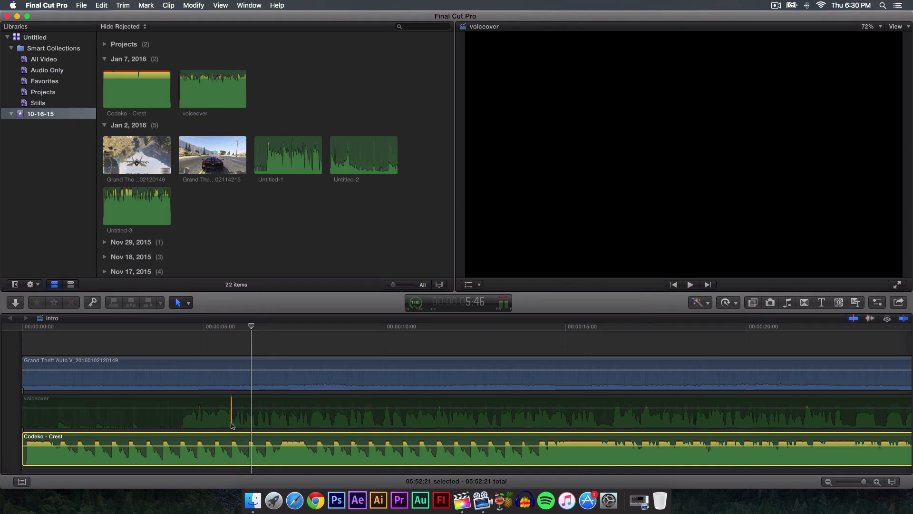
{"action": "left_click", "coordinate": [232, 425]}
{"action": "key", "text": "space"}
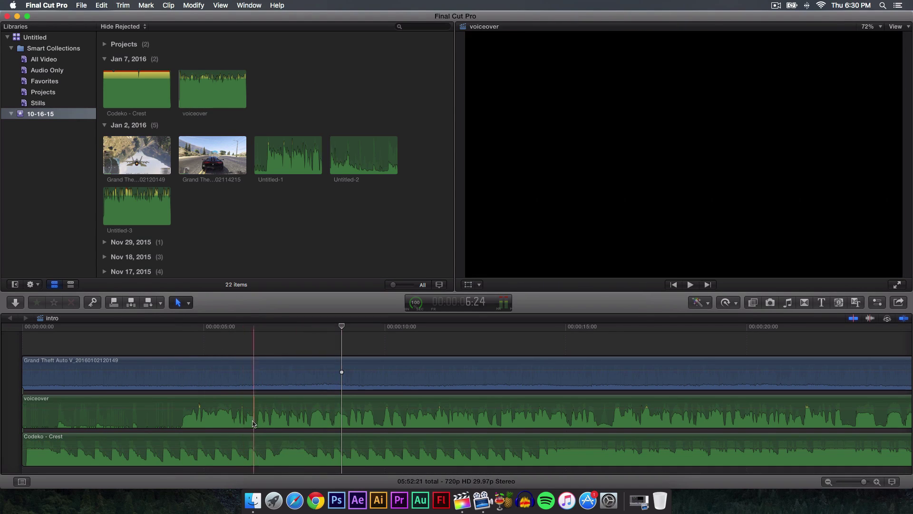
- Delete the Codeko - Crest music clip and play the voiceover alone from about the 20-second mark
{"action": "left_click", "coordinate": [241, 441]}
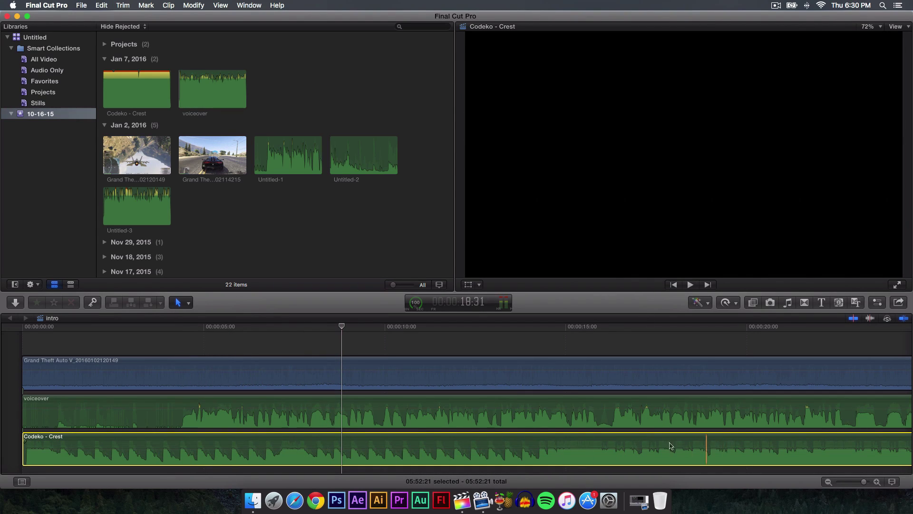
{"action": "key", "text": "shift+z"}
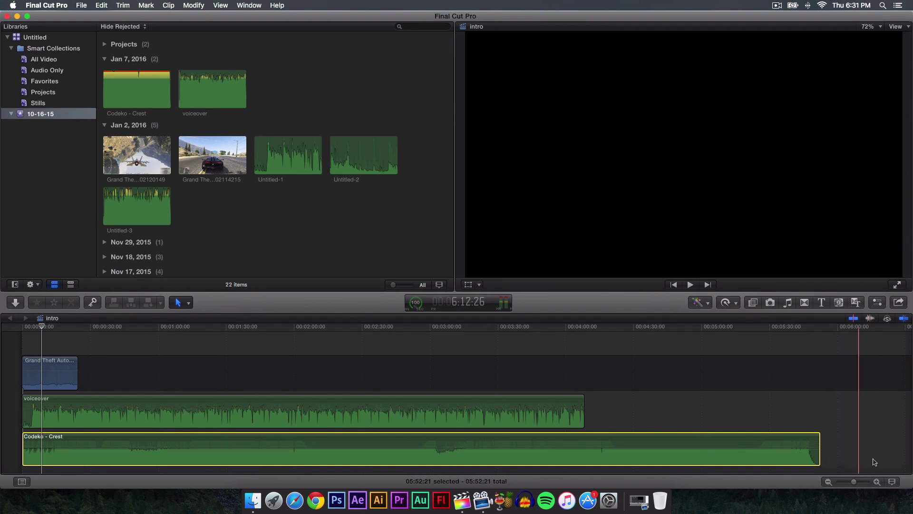
{"action": "left_click", "coordinate": [877, 482]}
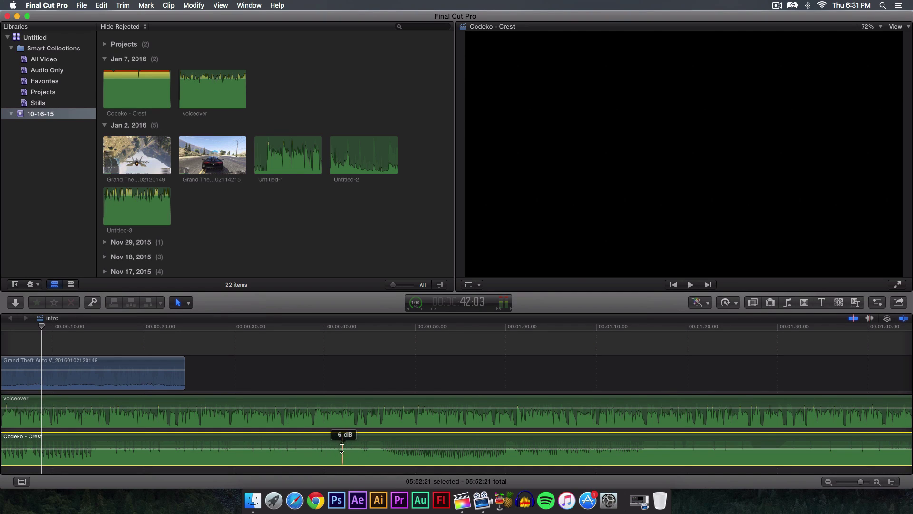
{"action": "scroll", "coordinate": [295, 447], "scroll_direction": "left", "scroll_amount": 5}
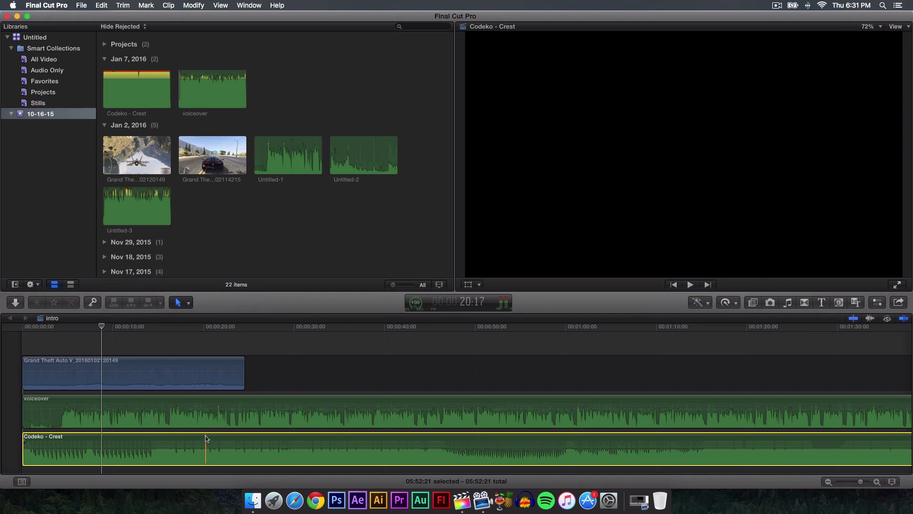
{"action": "key", "text": "Delete"}
{"action": "left_click", "coordinate": [205, 411]}
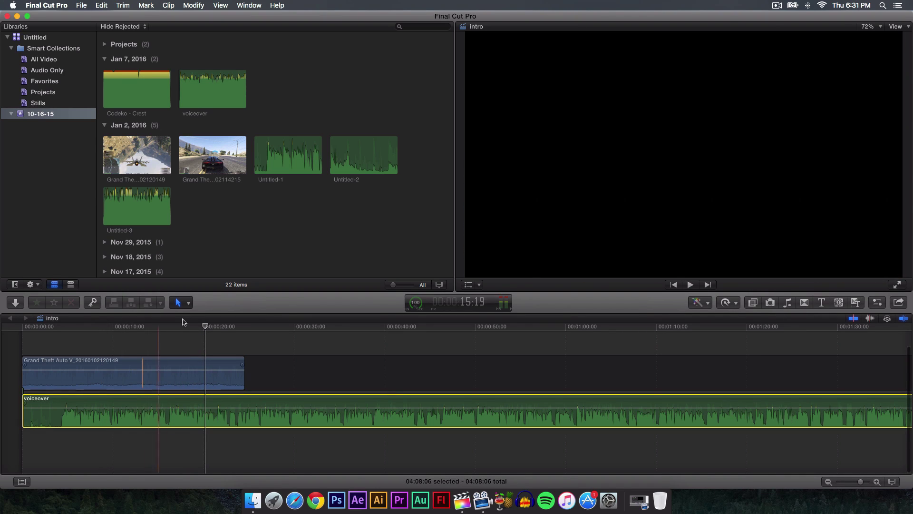
{"action": "key", "text": "space"}
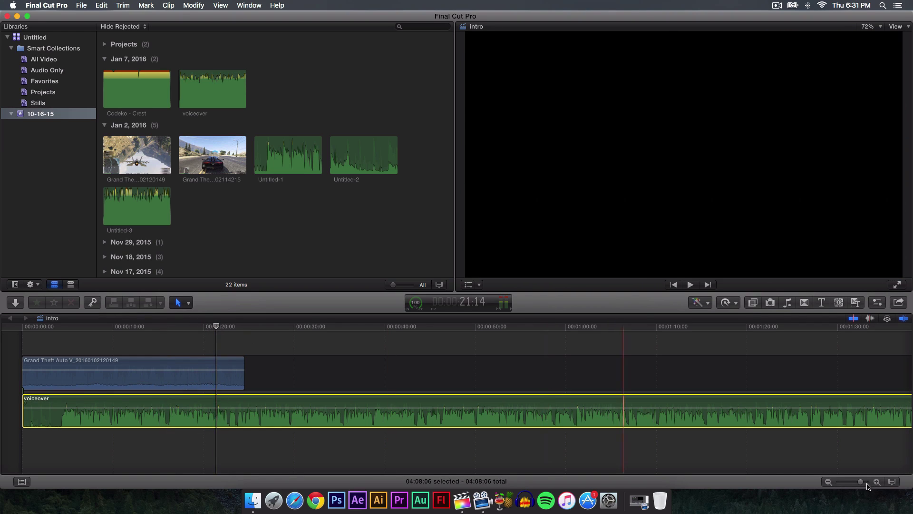
- Move the playhead to the voiceover peak near 21 seconds and lower the whole voiceover clip's volume to -2 dB
{"action": "left_click", "coordinate": [876, 482]}
{"action": "left_click", "coordinate": [876, 482]}
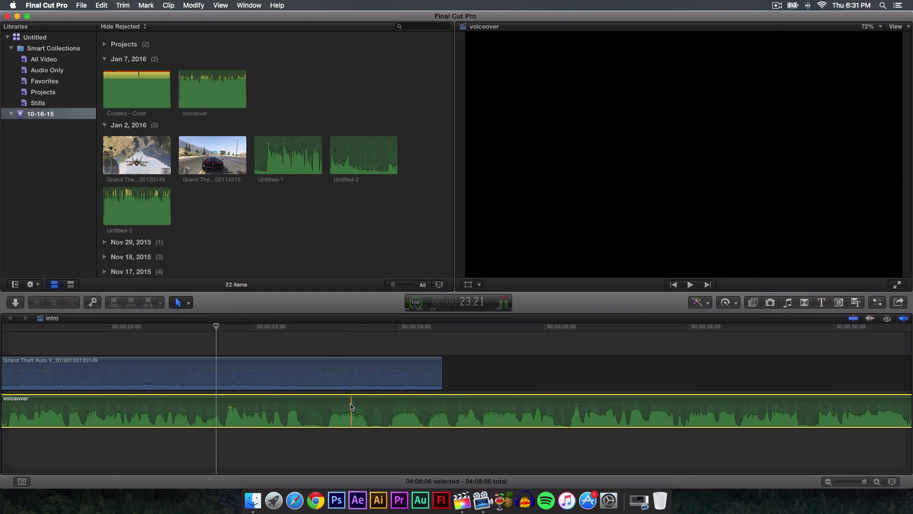
{"action": "left_click", "coordinate": [221, 326]}
{"action": "left_click_drag", "start_coordinate": [220, 326], "coordinate": [225, 329]}
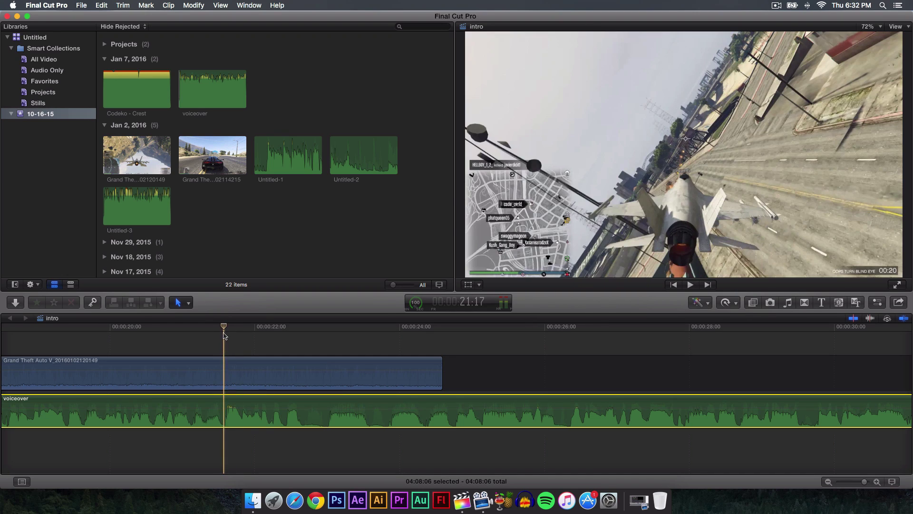
{"action": "left_click", "coordinate": [220, 327]}
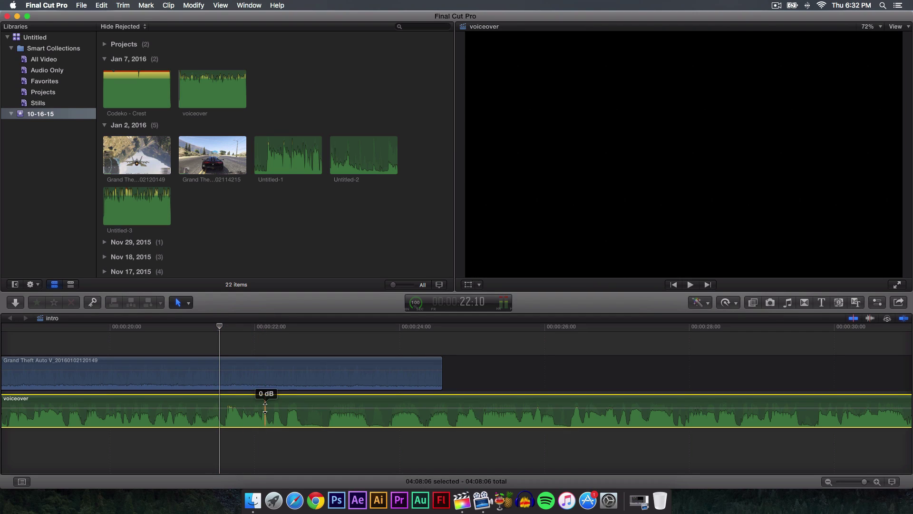
{"action": "left_click_drag", "start_coordinate": [263, 407], "coordinate": [262, 408]}
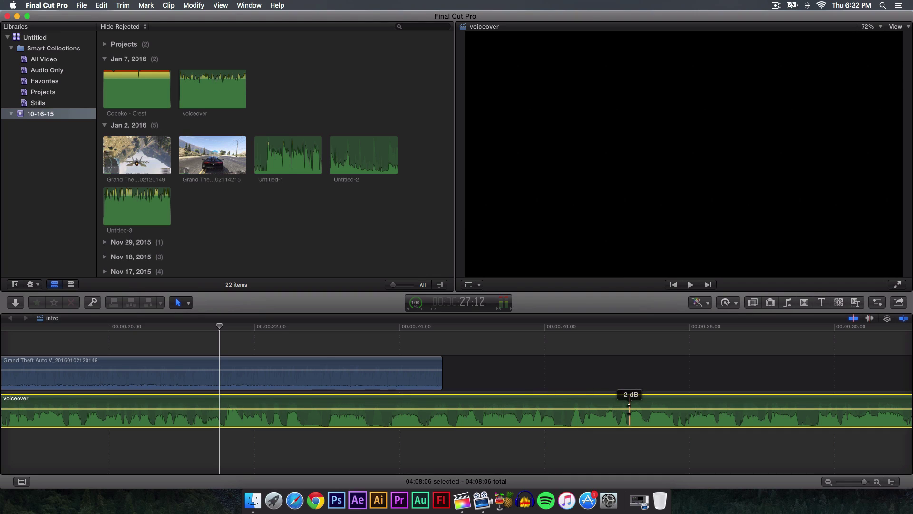
- Raise the whole voiceover clip's volume to 2 dB and check its peaks around the two-minute mark
{"action": "key", "text": "shift+z"}
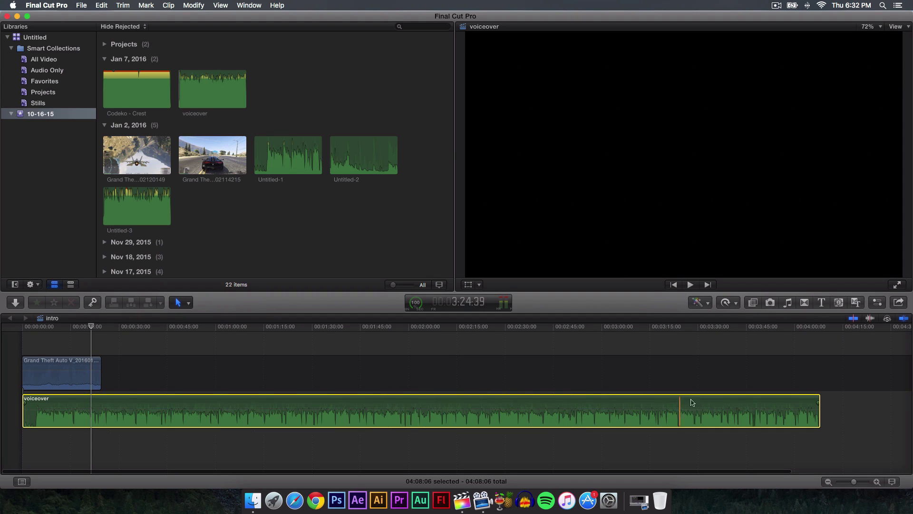
{"action": "left_click", "coordinate": [411, 409]}
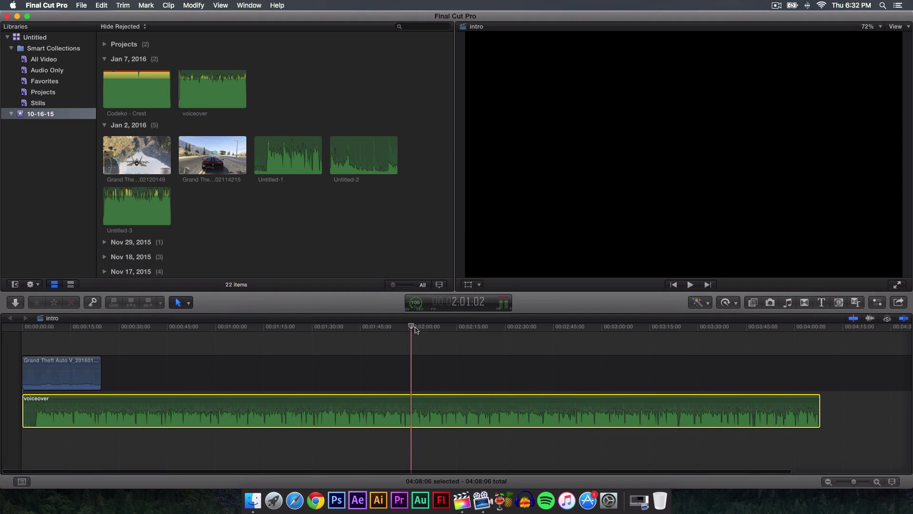
{"action": "left_click", "coordinate": [876, 482]}
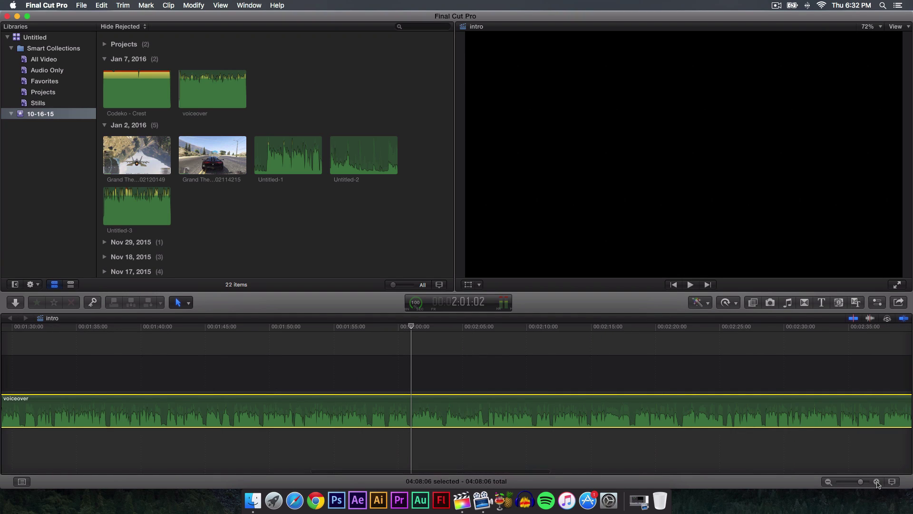
{"action": "scroll", "coordinate": [747, 409], "scroll_direction": "right", "scroll_amount": 5}
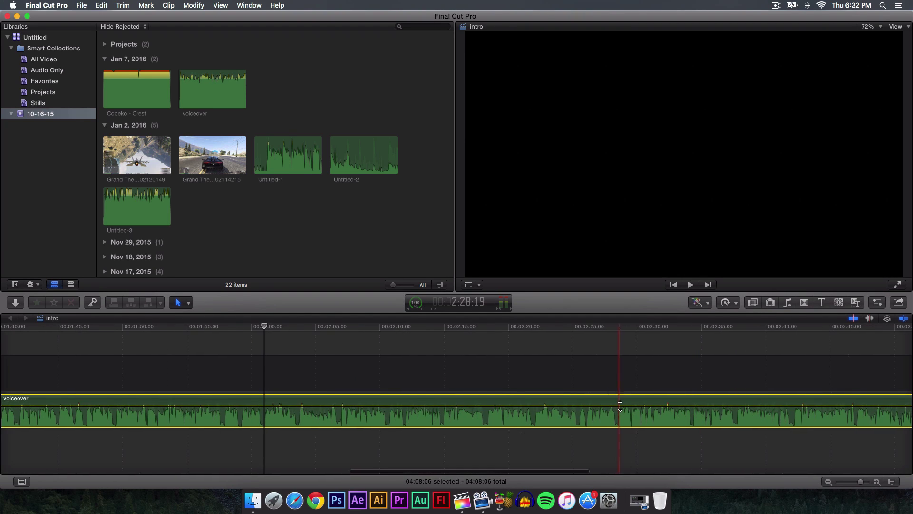
{"action": "left_click_drag", "start_coordinate": [620, 404], "coordinate": [566, 406]}
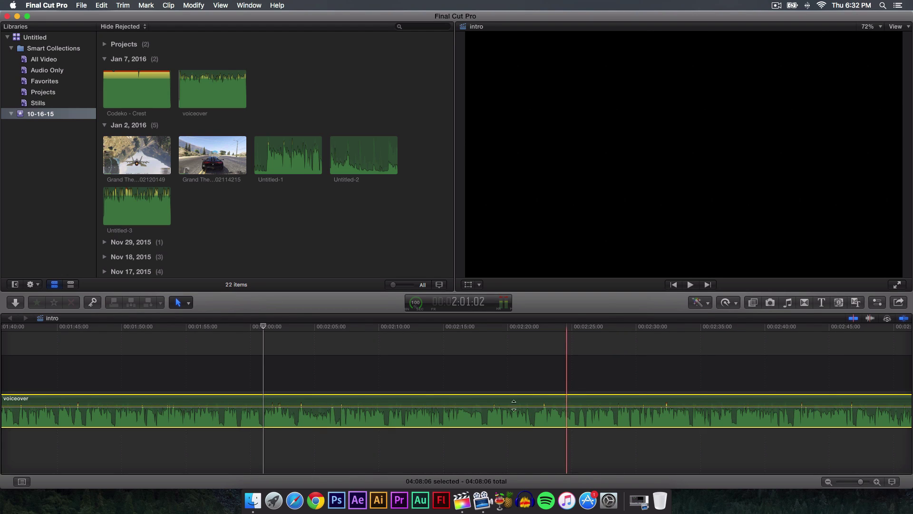
- Zoom in on the voiceover peak near 21 seconds, place the playhead just before it at 21:17, and select the clip
{"action": "scroll", "coordinate": [523, 410], "scroll_direction": "left", "scroll_amount": 20}
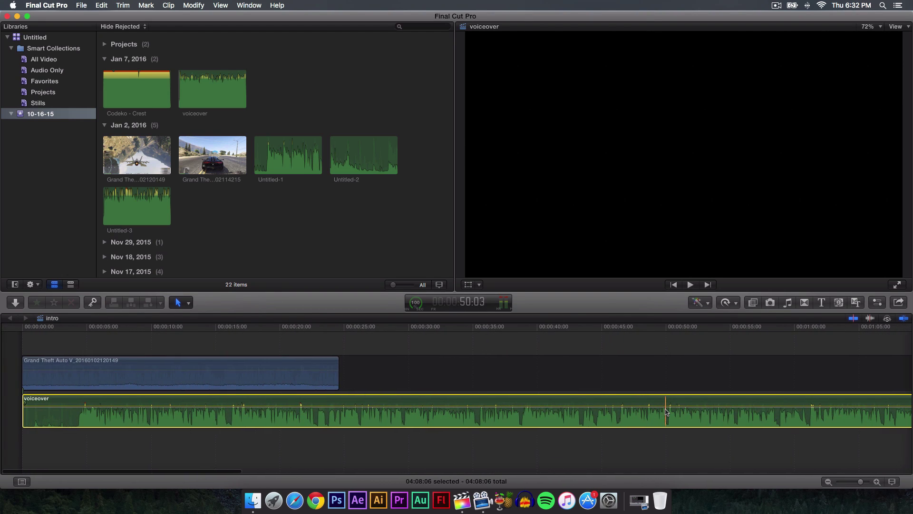
{"action": "left_click", "coordinate": [301, 400]}
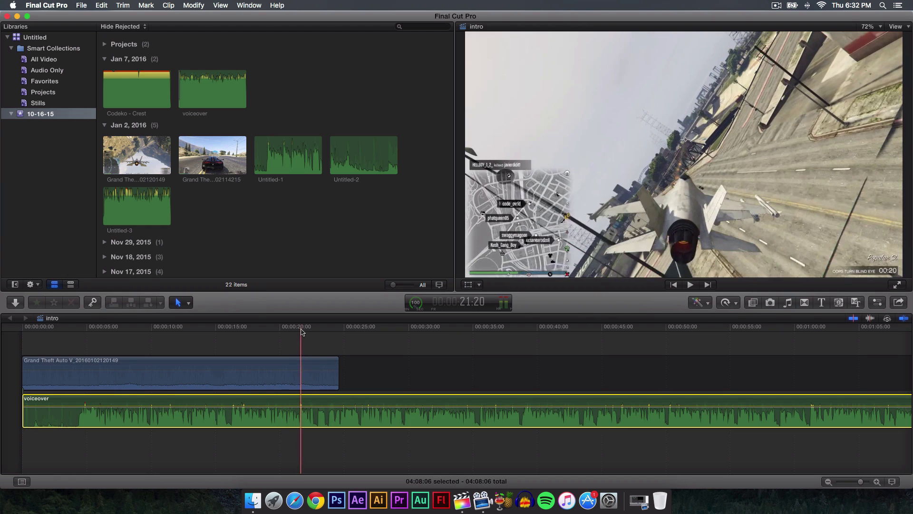
{"action": "left_click", "coordinate": [296, 377]}
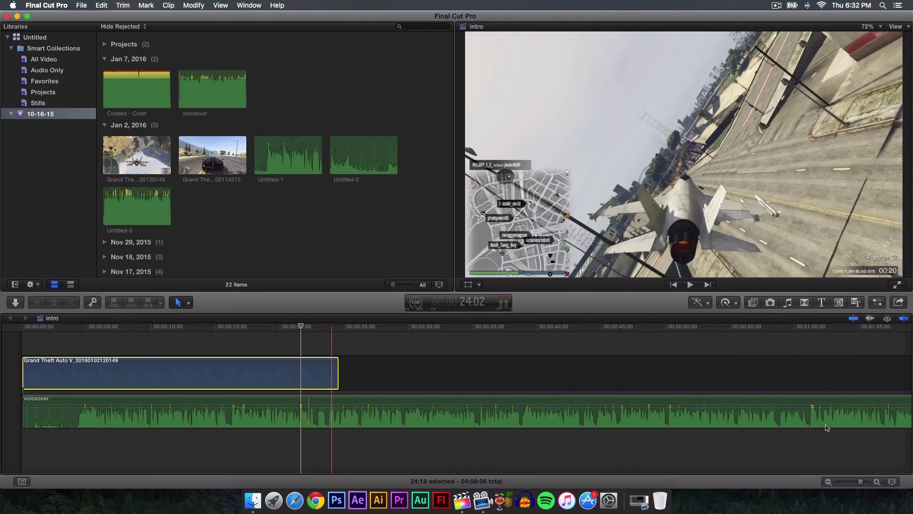
{"action": "left_click", "coordinate": [876, 481]}
{"action": "left_click", "coordinate": [876, 482]}
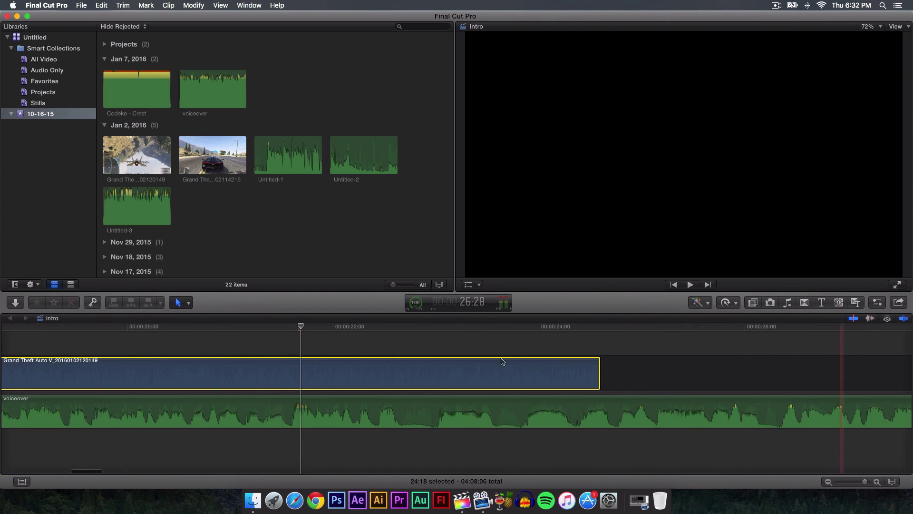
{"action": "left_click", "coordinate": [292, 326]}
{"action": "left_click_drag", "start_coordinate": [300, 406], "coordinate": [255, 404]}
{"action": "left_click", "coordinate": [255, 404]}
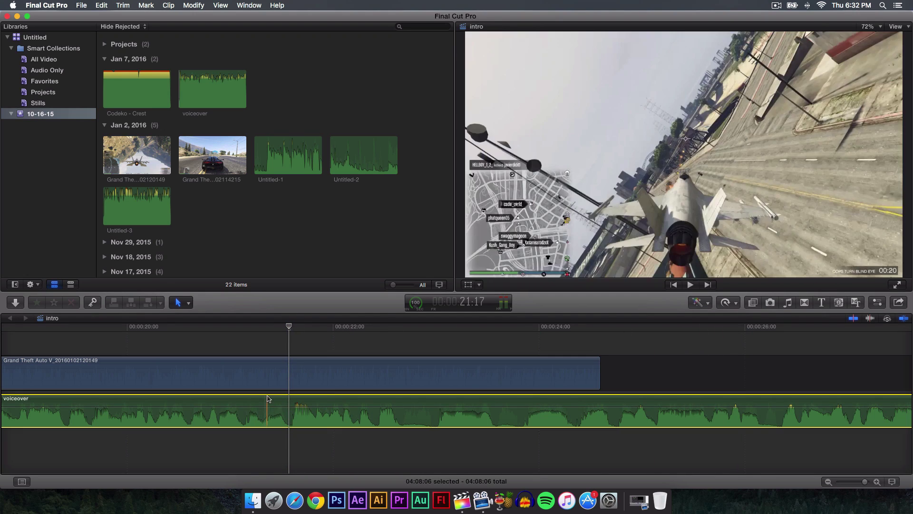
- Show the voiceover clip's audio properties and add a volume keyframe at 21:16, just before the peak
{"action": "left_click", "coordinate": [877, 303]}
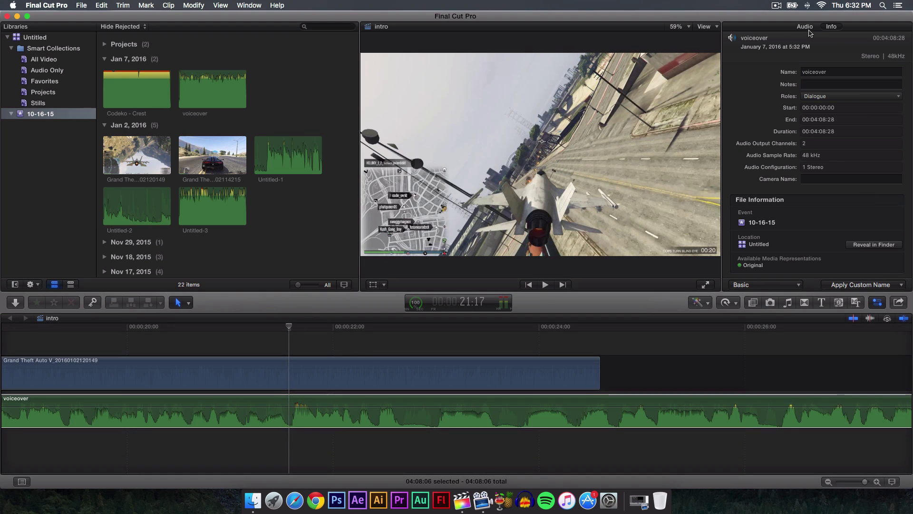
{"action": "left_click", "coordinate": [805, 27]}
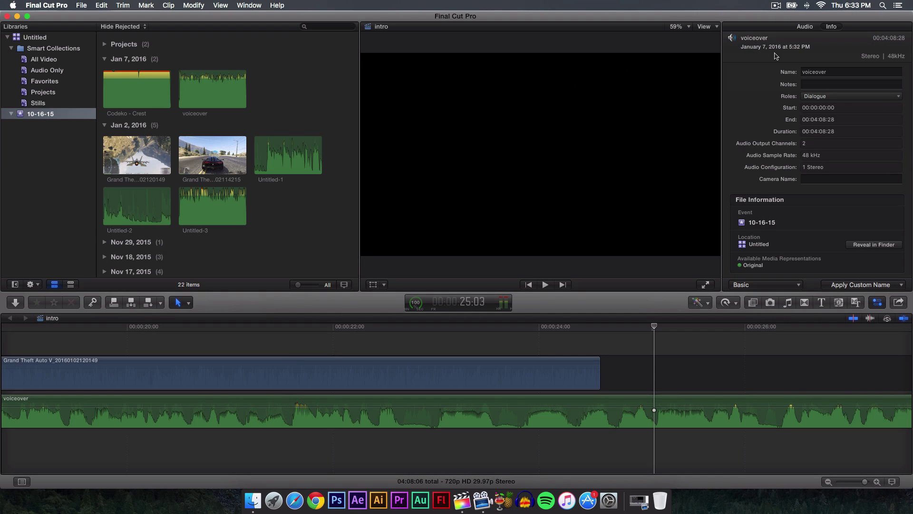
{"action": "left_click", "coordinate": [805, 27]}
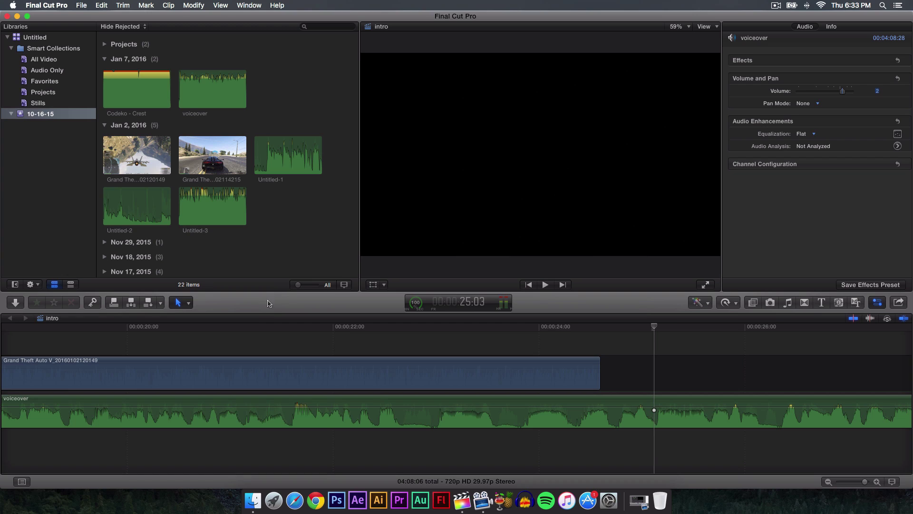
{"action": "left_click", "coordinate": [305, 397]}
{"action": "left_click_drag", "start_coordinate": [538, 328], "coordinate": [285, 330]}
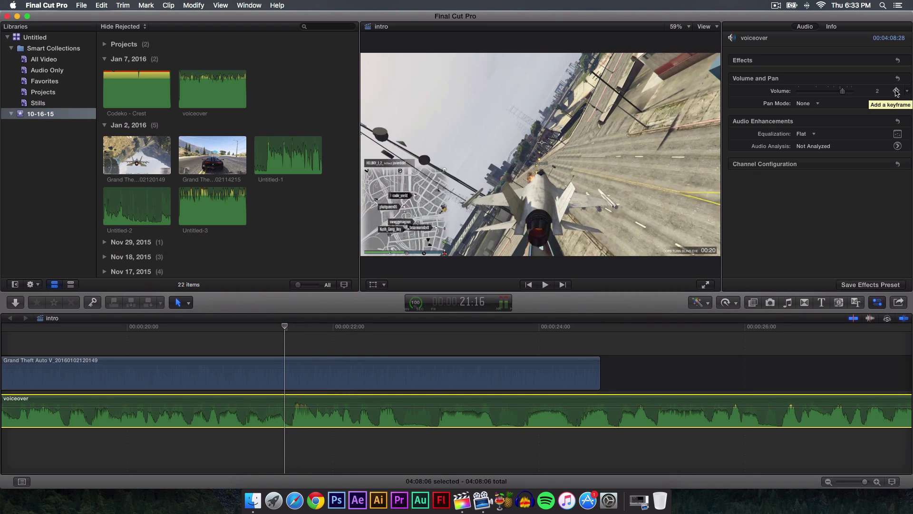
{"action": "left_click", "coordinate": [895, 92]}
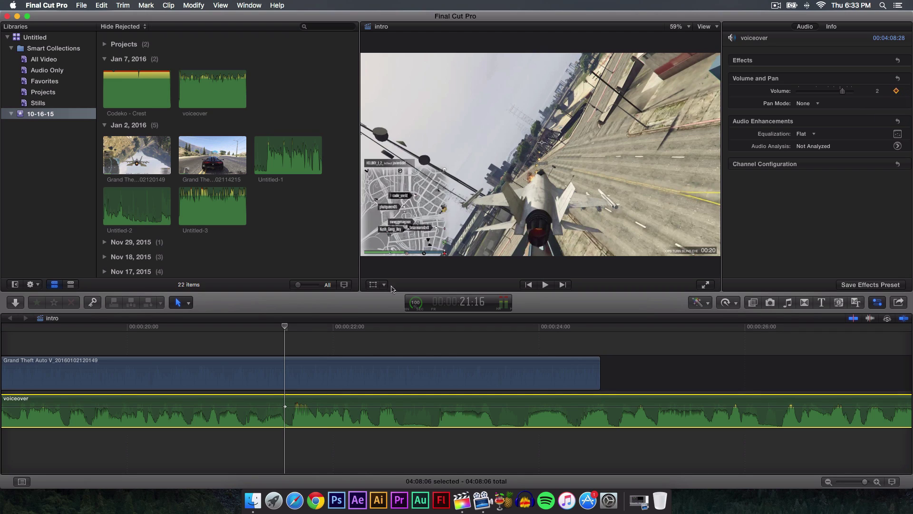
- Add three more voiceover volume keyframes around the peak: at 21:18, at 21:24 and slightly after 21:24
{"action": "left_click_drag", "start_coordinate": [291, 328], "coordinate": [292, 327]}
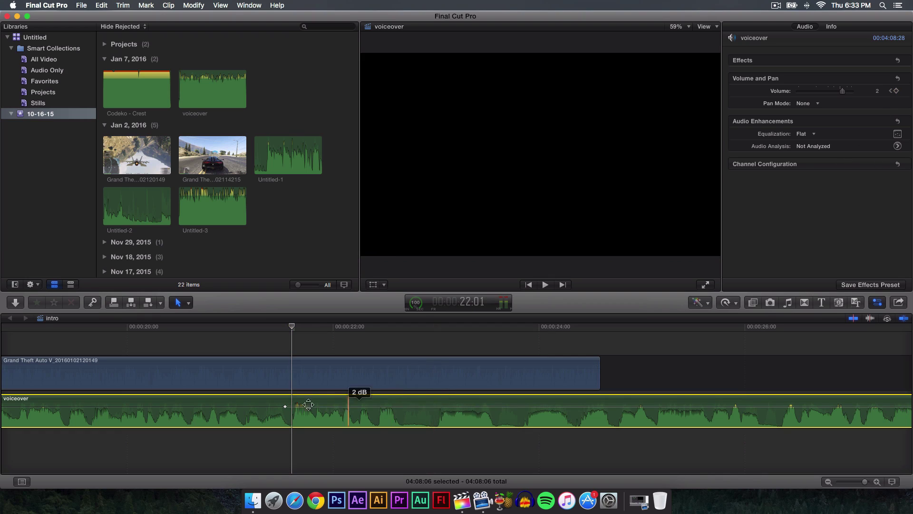
{"action": "left_click", "coordinate": [285, 406]}
{"action": "left_click", "coordinate": [285, 406]}
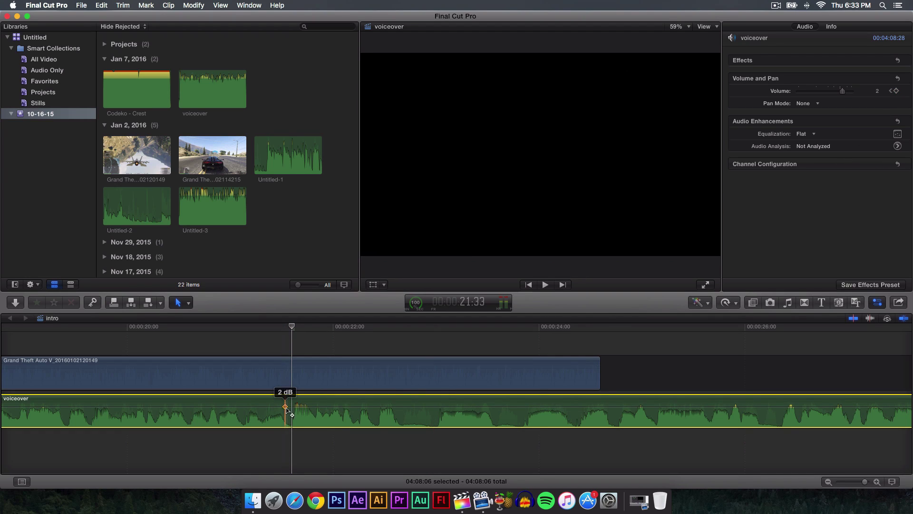
{"action": "right_click", "coordinate": [286, 406]}
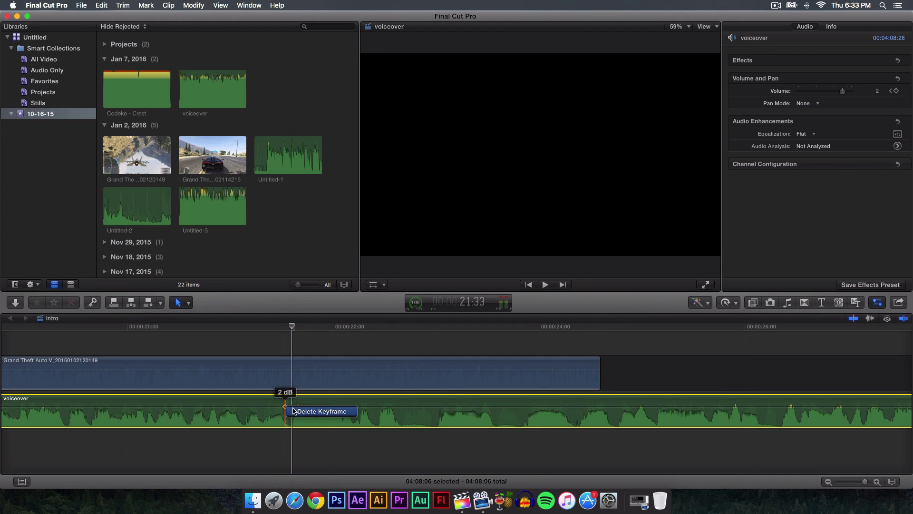
{"action": "left_click", "coordinate": [296, 325]}
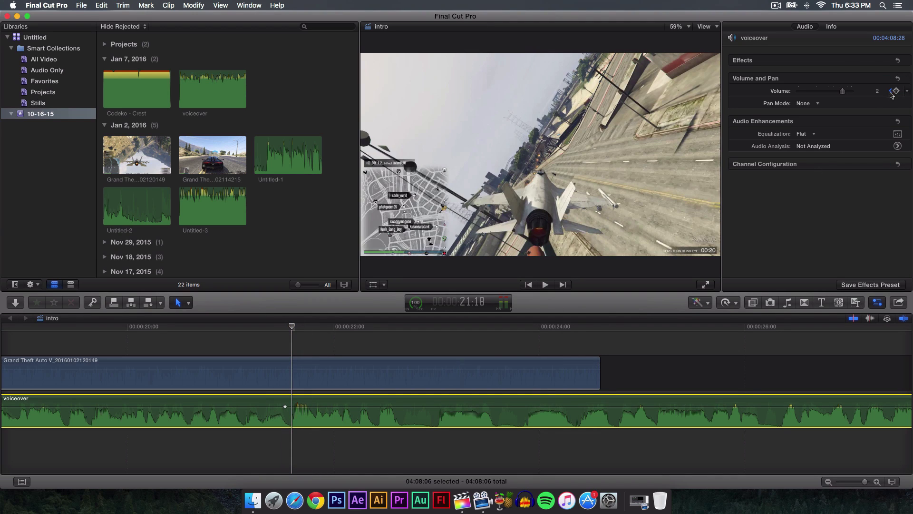
{"action": "left_click_drag", "start_coordinate": [461, 407], "coordinate": [291, 407]}
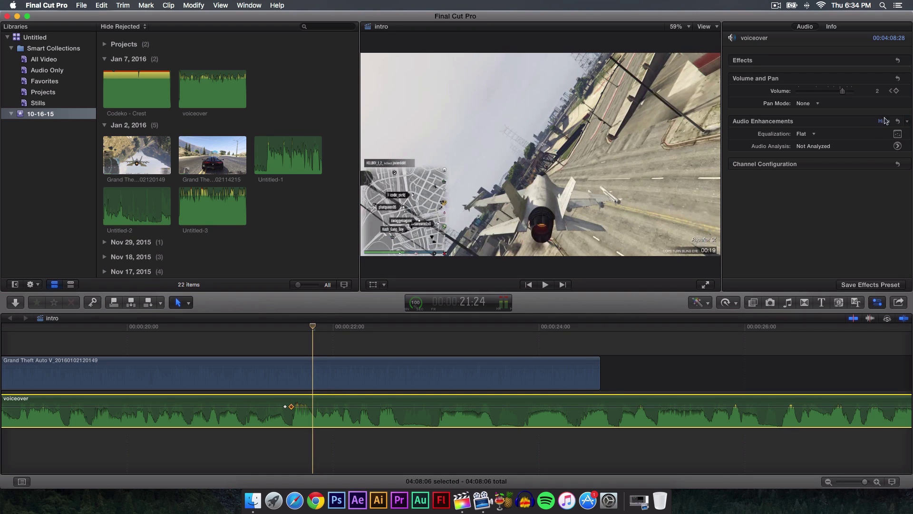
{"action": "left_click", "coordinate": [321, 327]}
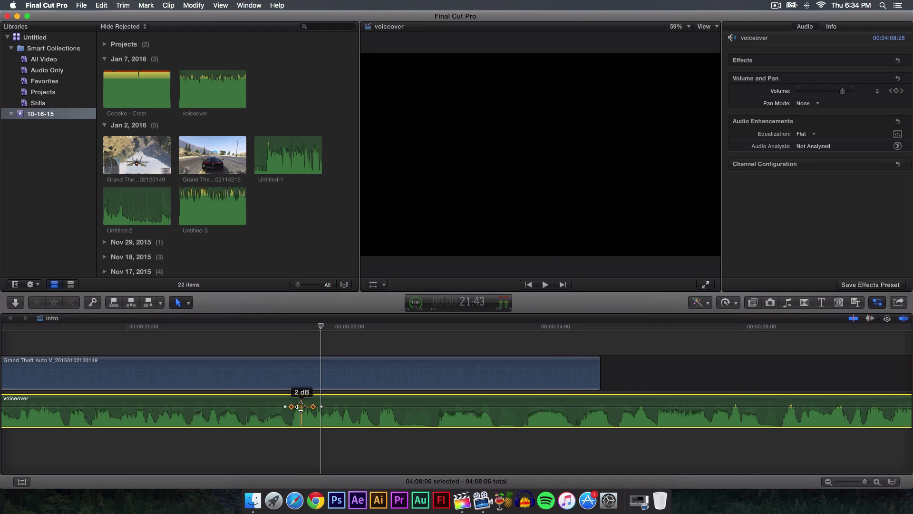
- Lower the voiceover volume between the two inner keyframes around the peak to -2 dB
{"action": "left_click", "coordinate": [314, 407]}
{"action": "left_click_drag", "start_coordinate": [314, 408], "coordinate": [313, 415]}
{"action": "left_click_drag", "start_coordinate": [292, 408], "coordinate": [293, 408]}
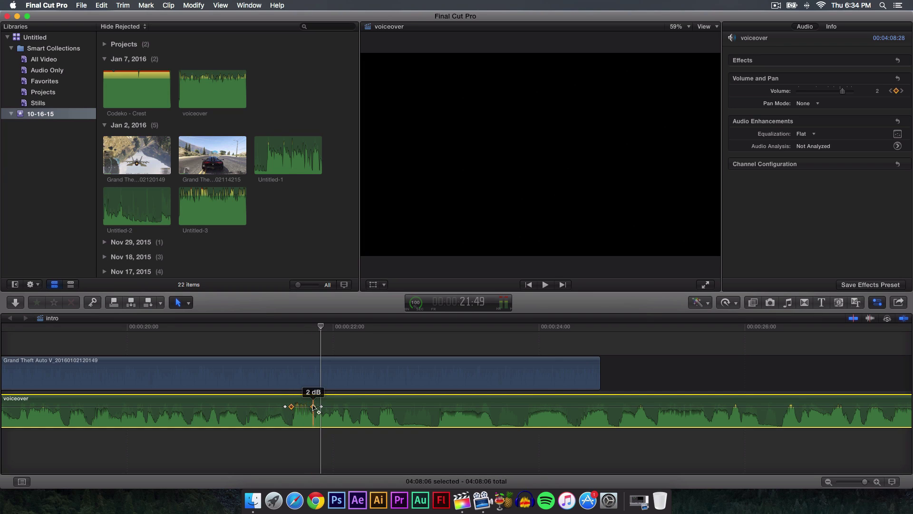
{"action": "left_click", "coordinate": [285, 407]}
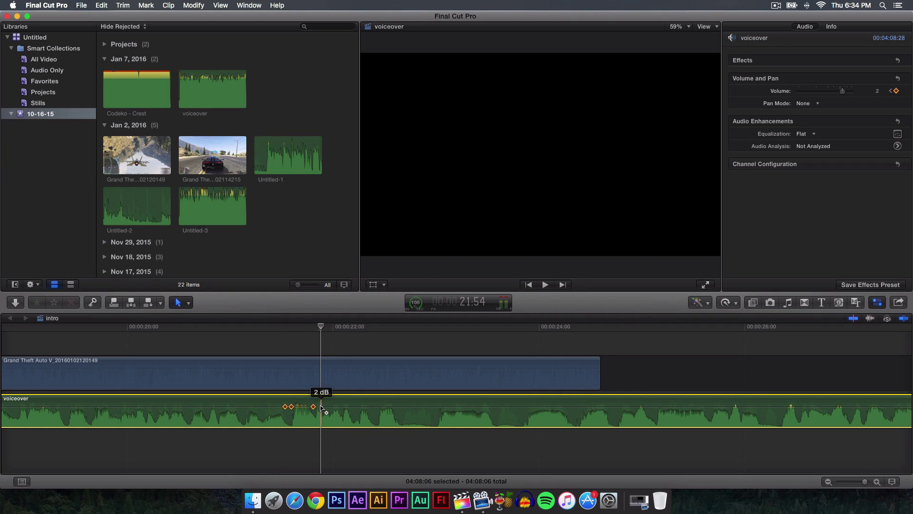
{"action": "left_click", "coordinate": [321, 407], "text": "alt"}
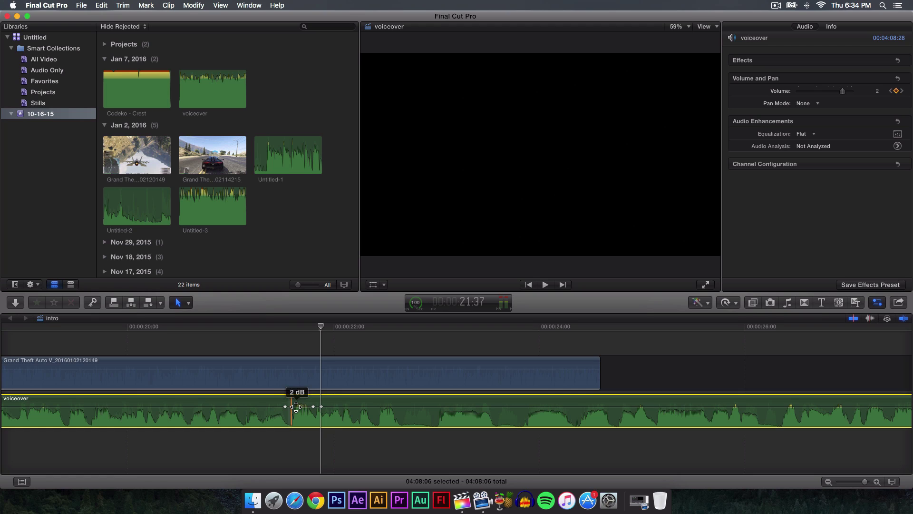
{"action": "left_click", "coordinate": [292, 407]}
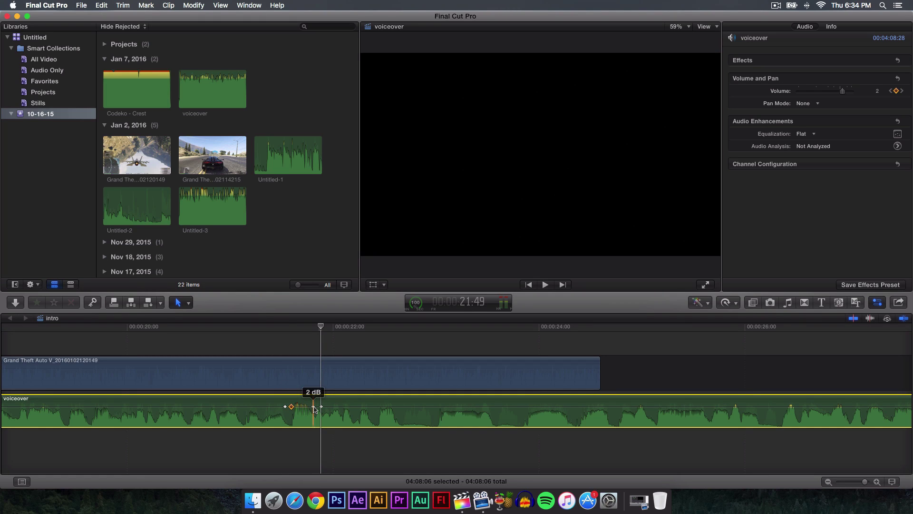
{"action": "left_click", "coordinate": [313, 407], "text": "alt"}
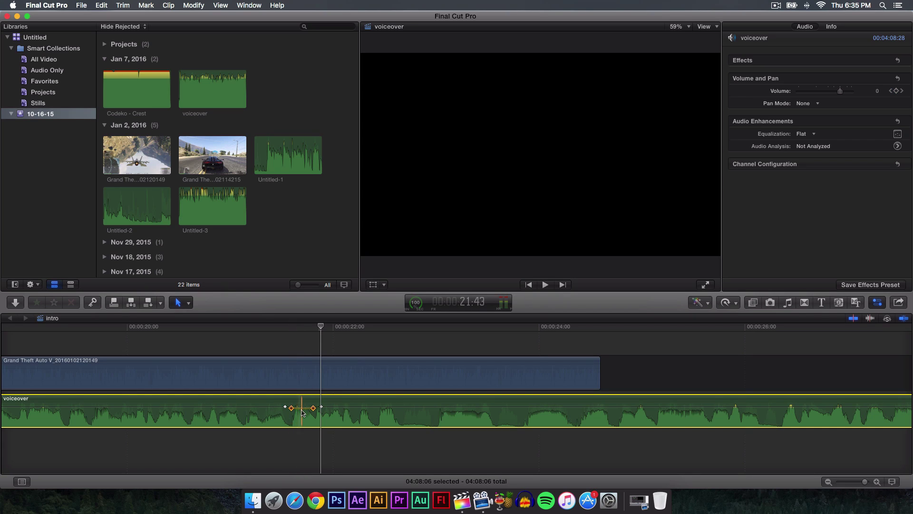
{"action": "left_click_drag", "start_coordinate": [303, 407], "coordinate": [302, 408]}
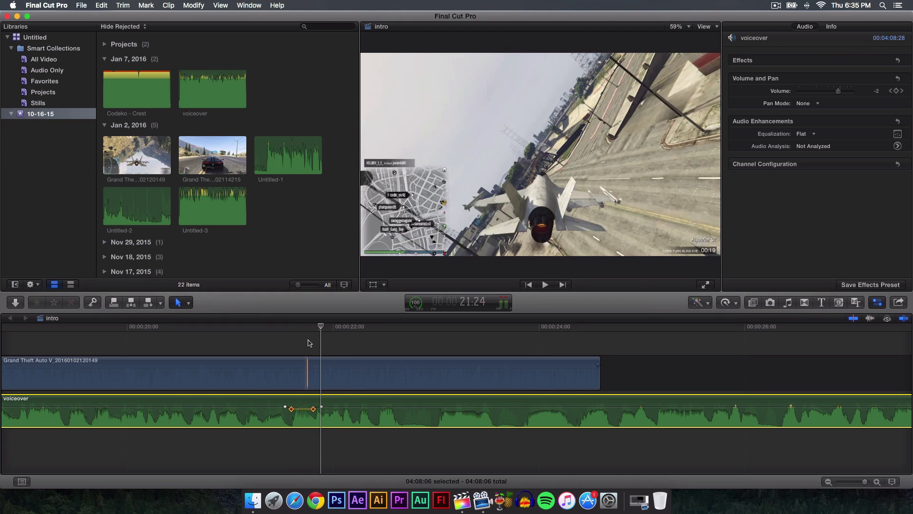
- Zoom in on the four voiceover keyframes and play the section from about 20 seconds through the lowered part
{"action": "left_click", "coordinate": [291, 342]}
{"action": "left_click", "coordinate": [877, 481]}
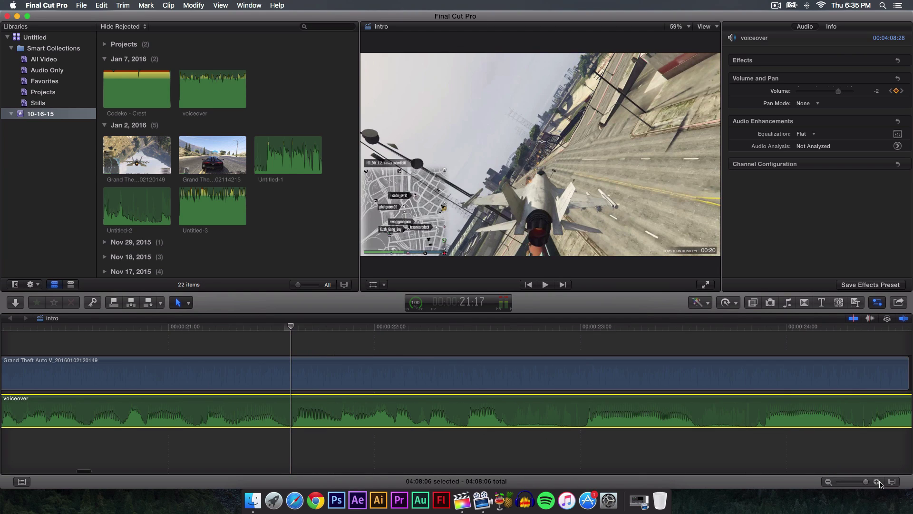
{"action": "left_click_drag", "start_coordinate": [285, 412], "coordinate": [279, 407]}
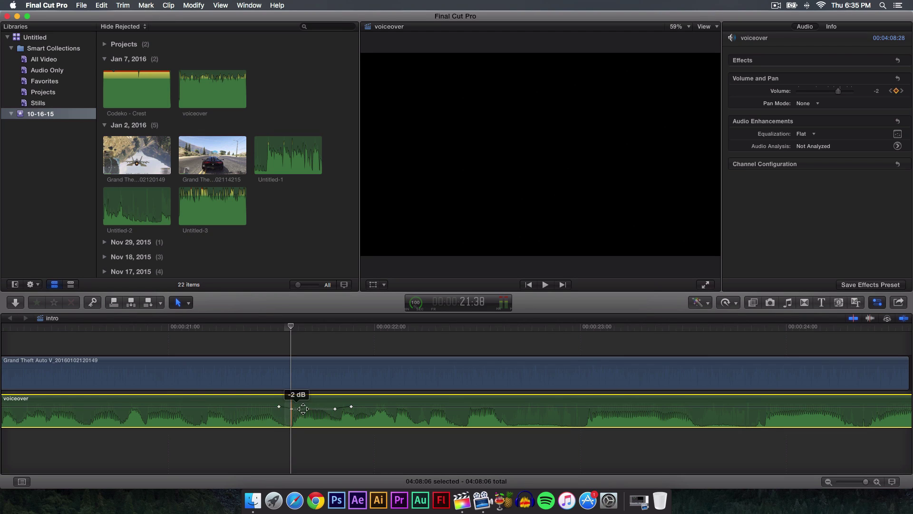
{"action": "left_click", "coordinate": [177, 328]}
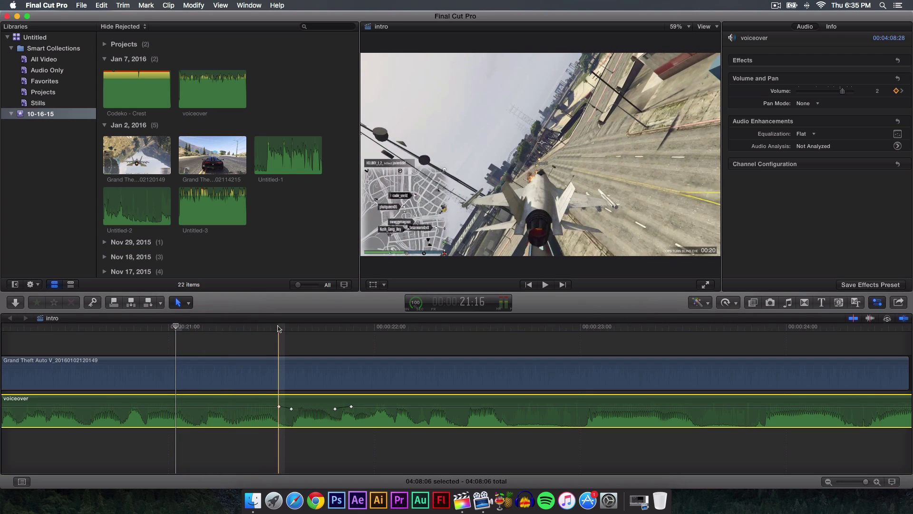
{"action": "left_click", "coordinate": [80, 327]}
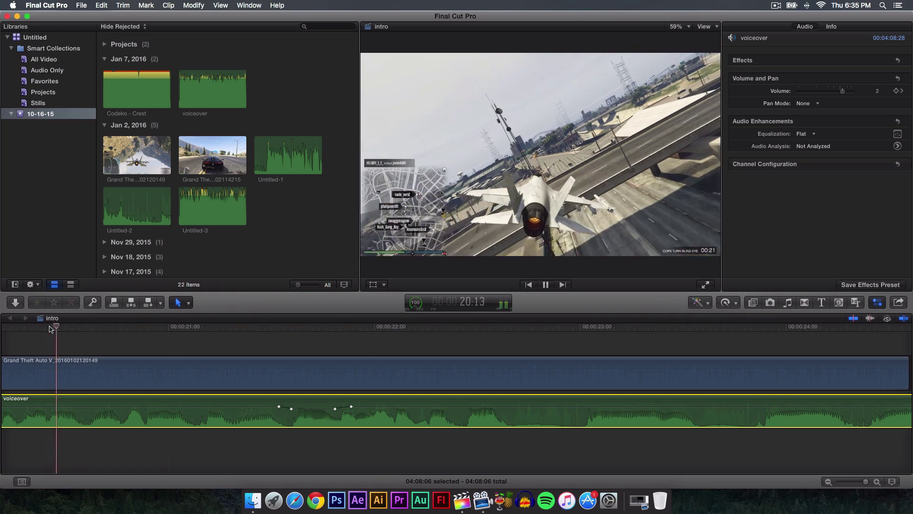
{"action": "key", "text": "space"}
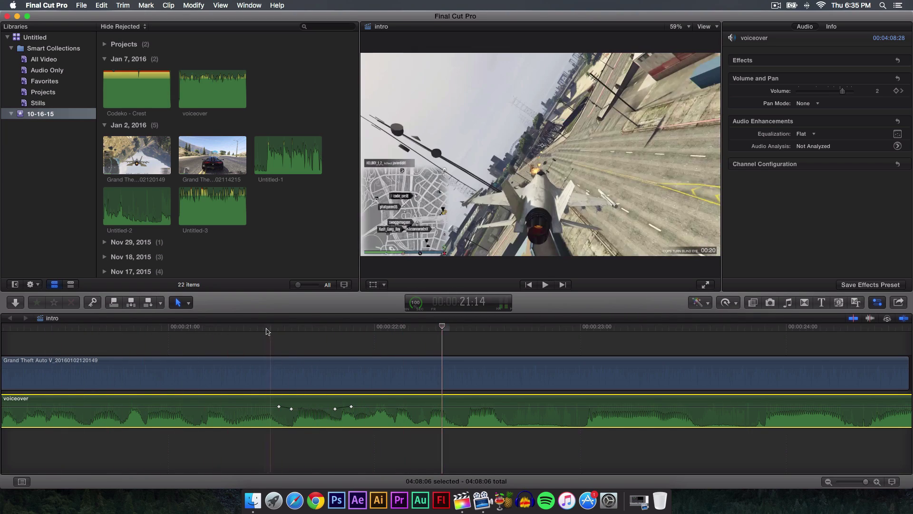
{"action": "key", "text": "space"}
{"action": "left_click", "coordinate": [253, 328]}
{"action": "left_click_drag", "start_coordinate": [252, 328], "coordinate": [272, 328]}
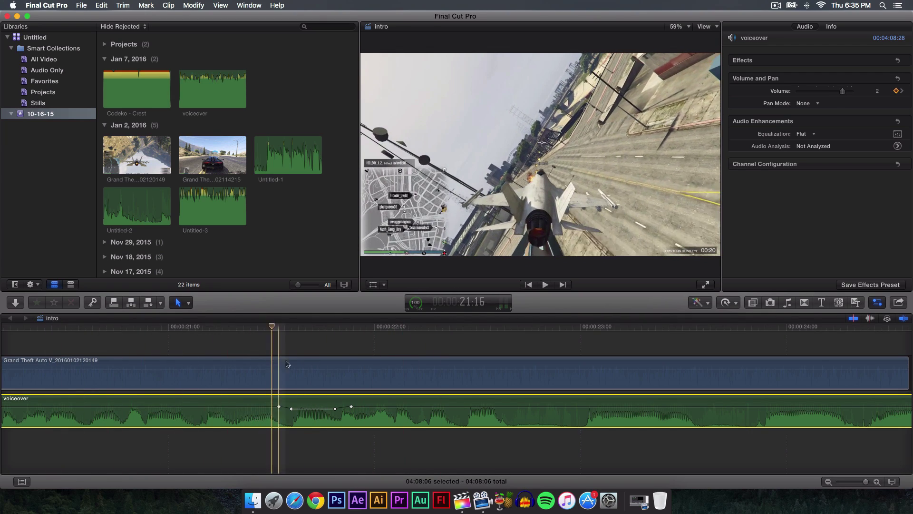
- Try an abrupt volume drop by moving the first keyframe almost directly above the second, and play from 20:26
{"action": "left_click", "coordinate": [279, 407]}
{"action": "mouse_move", "coordinate": [280, 408]}
{"action": "left_mouse_down"}
{"action": "mouse_move", "coordinate": [147, 408]}
{"action": "mouse_move", "coordinate": [290, 405]}
{"action": "left_mouse_up"}
{"action": "left_click", "coordinate": [145, 330]}
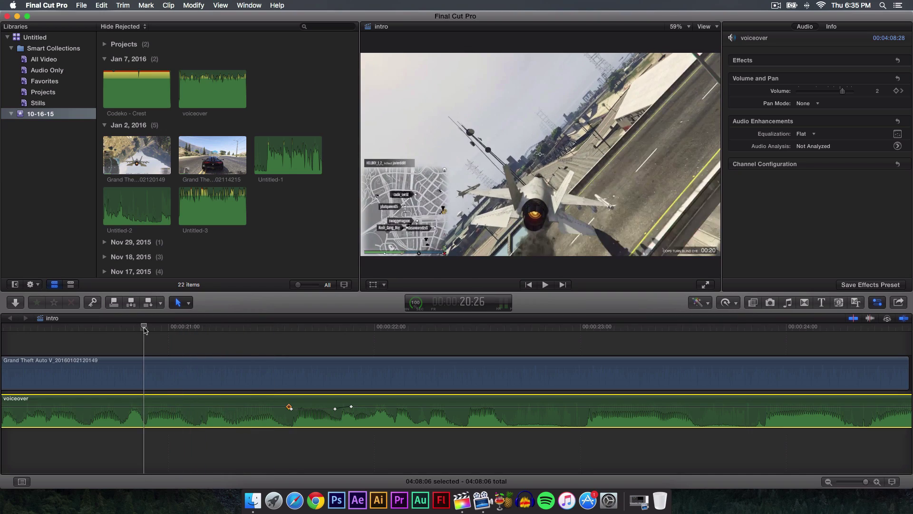
{"action": "key", "text": "space"}
{"action": "key", "text": "space"}
- Try a long gradual volume drop by moving the first keyframe back to 20:26, and play the result
{"action": "left_click_drag", "start_coordinate": [289, 407], "coordinate": [145, 406]}
{"action": "left_click", "coordinate": [64, 327]}
{"action": "key", "text": "space"}
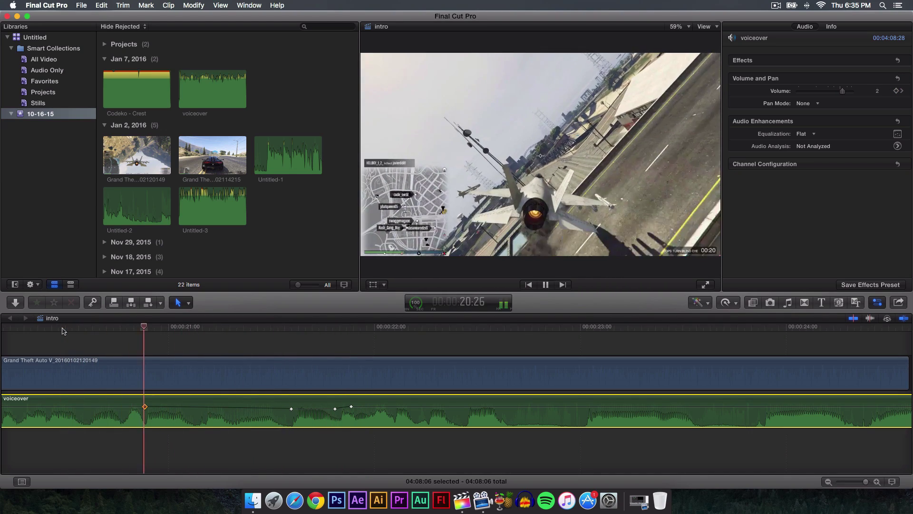
{"action": "key", "text": "space"}
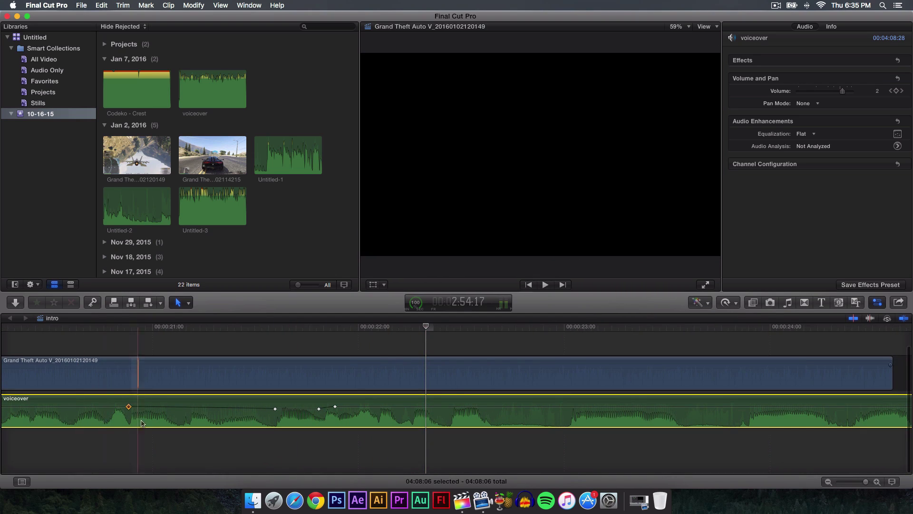
- Try a shorter volume ramp by moving the first keyframe forward to 21:13
{"action": "left_click_drag", "start_coordinate": [135, 406], "coordinate": [247, 404]}
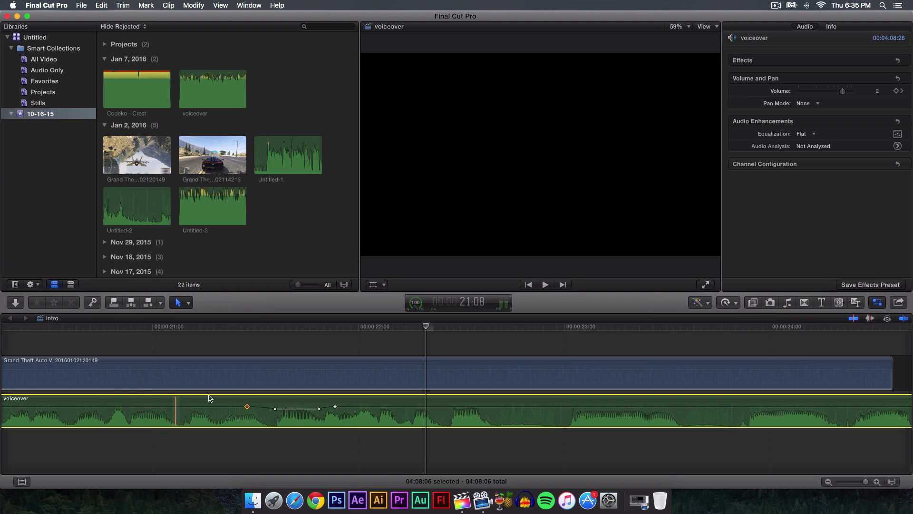
{"action": "scroll", "coordinate": [176, 402], "scroll_direction": "left", "scroll_amount": 5}
{"action": "scroll", "coordinate": [262, 404], "scroll_direction": "right", "scroll_amount": 6}
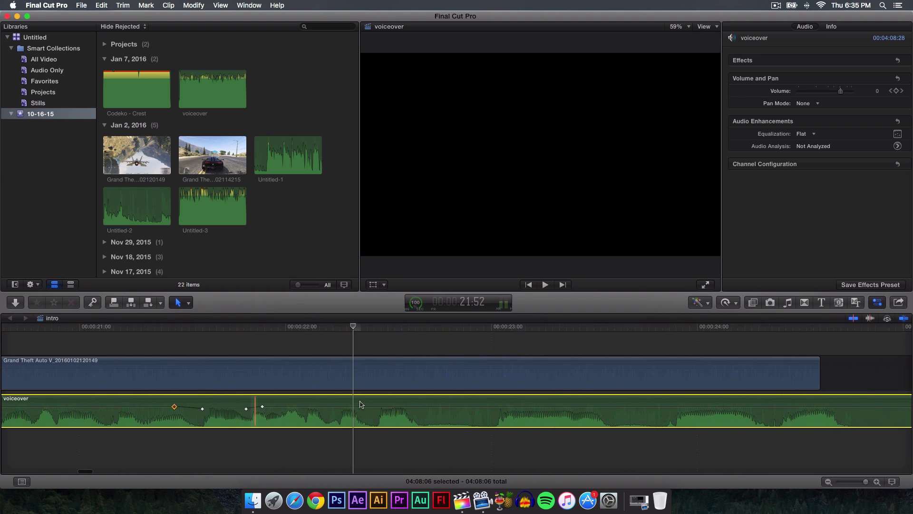
{"action": "left_click", "coordinate": [164, 328]}
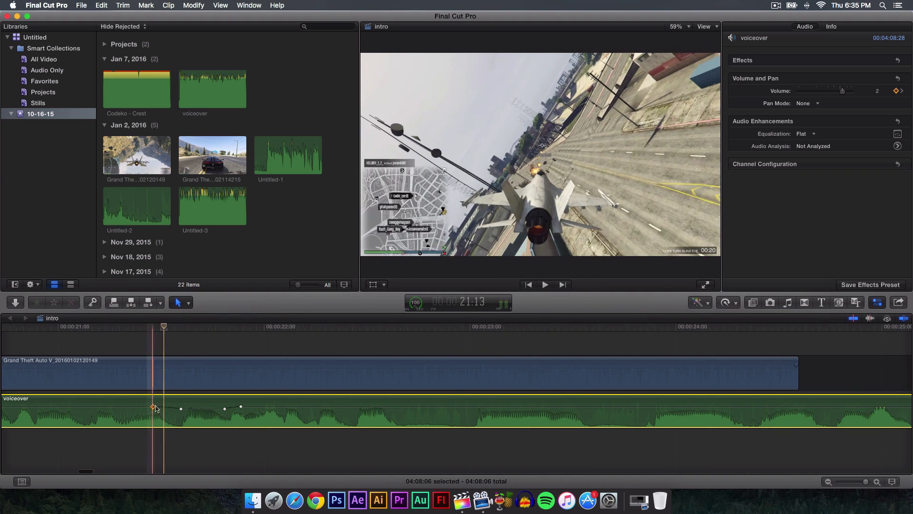
- Try an instant volume drop by aligning the first keyframe directly above the second, and play from 21:01
{"action": "left_click_drag", "start_coordinate": [153, 406], "coordinate": [179, 406]}
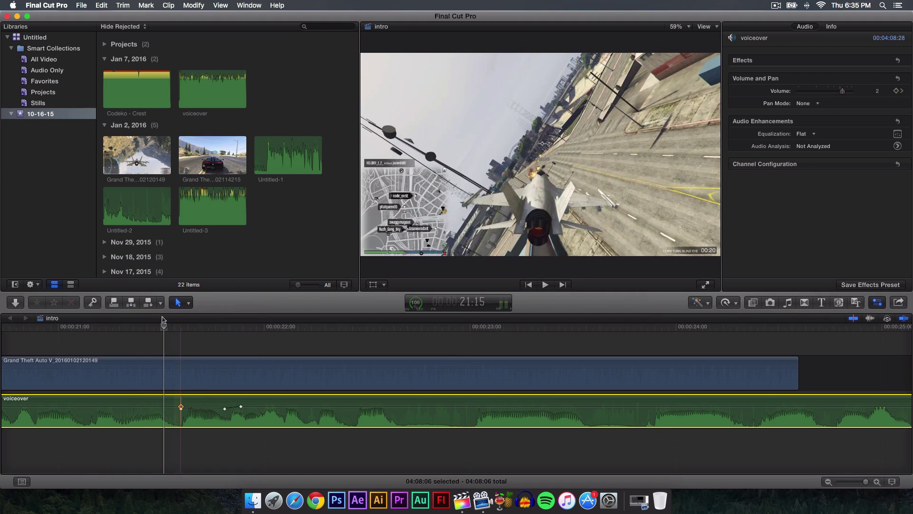
{"action": "key", "text": "super+equal"}
{"action": "left_click_drag", "start_coordinate": [267, 410], "coordinate": [267, 408]}
{"action": "left_click", "coordinate": [35, 328]}
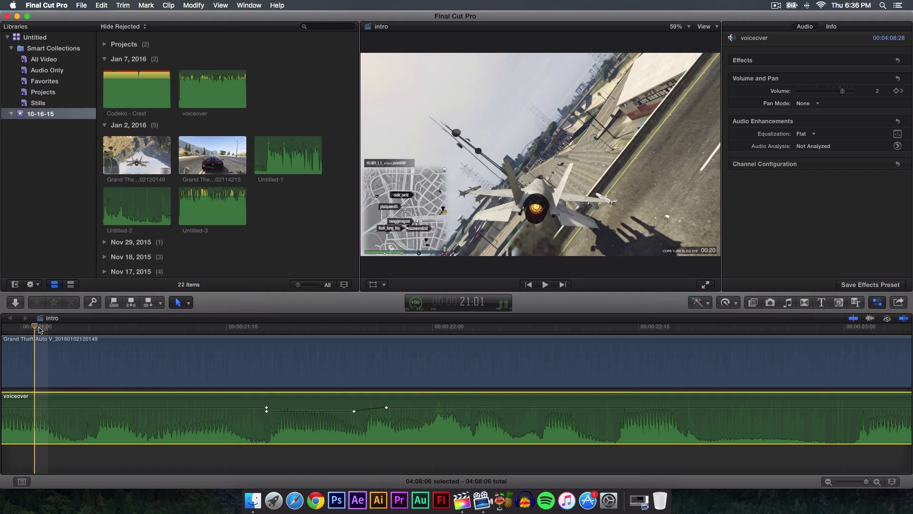
{"action": "key", "text": "space"}
{"action": "key", "text": "space"}
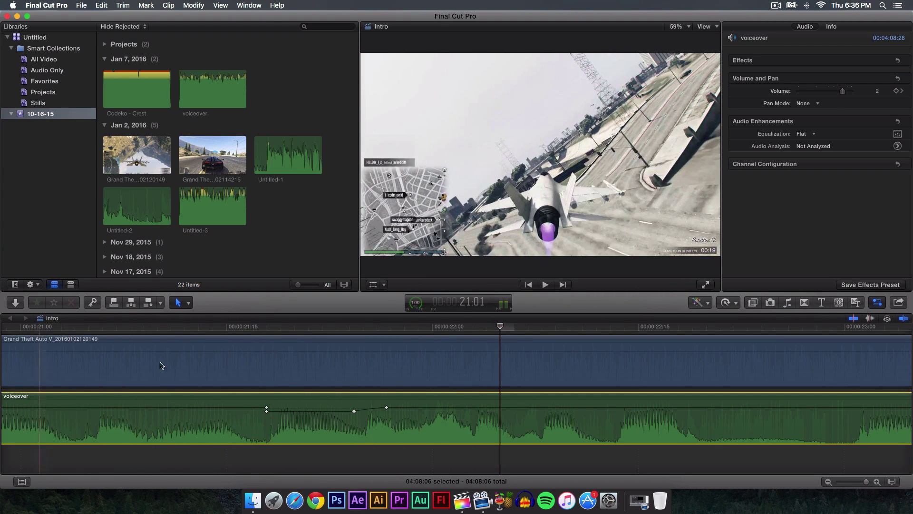
- Smooth the ramps around the lowered section by moving the first keyframe to about 21:13 and the last to about 21:27
{"action": "left_click_drag", "start_coordinate": [267, 408], "coordinate": [269, 416]}
{"action": "key", "text": "Left"}
{"action": "key", "text": "Left"}
{"action": "key", "text": "Left"}
{"action": "key", "text": "Left"}
{"action": "key", "text": "Left"}
{"action": "key", "text": "Left"}
{"action": "key", "text": "Left"}
{"action": "key", "text": "Left"}
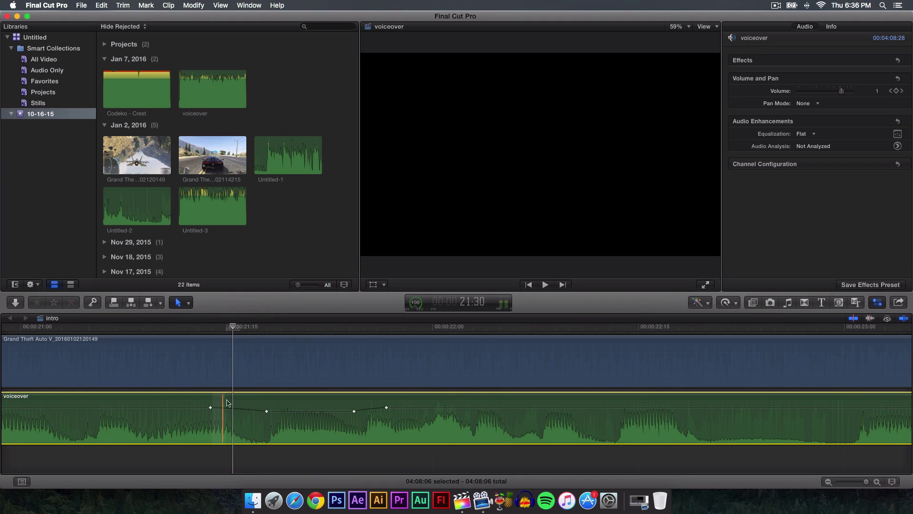
{"action": "left_click", "coordinate": [211, 407], "text": "alt"}
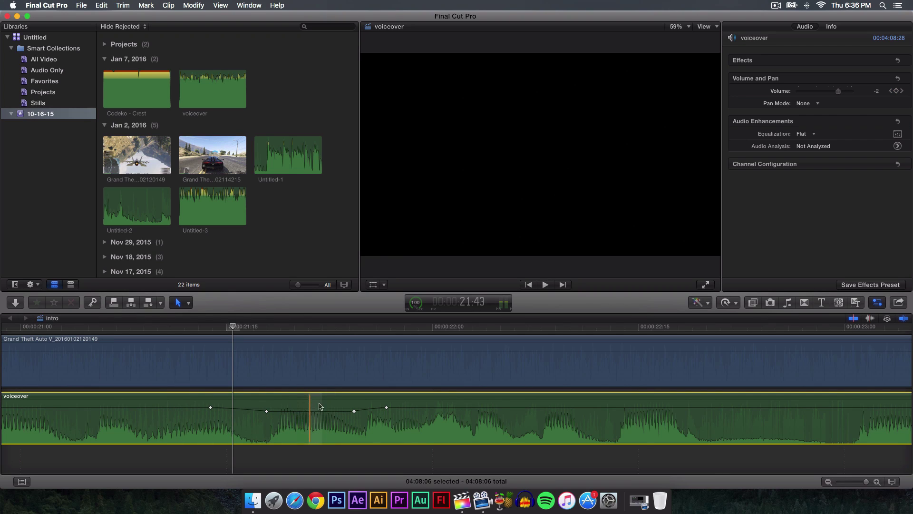
{"action": "mouse_move", "coordinate": [386, 407]}
{"action": "left_mouse_down"}
{"action": "mouse_move", "coordinate": [401, 407]}
{"action": "mouse_move", "coordinate": [336, 407]}
{"action": "mouse_move", "coordinate": [402, 407]}
{"action": "left_mouse_up"}
- Locate the voiceover peak just after 16 seconds and place the playhead at its start, at 16:10
{"action": "left_click", "coordinate": [827, 481]}
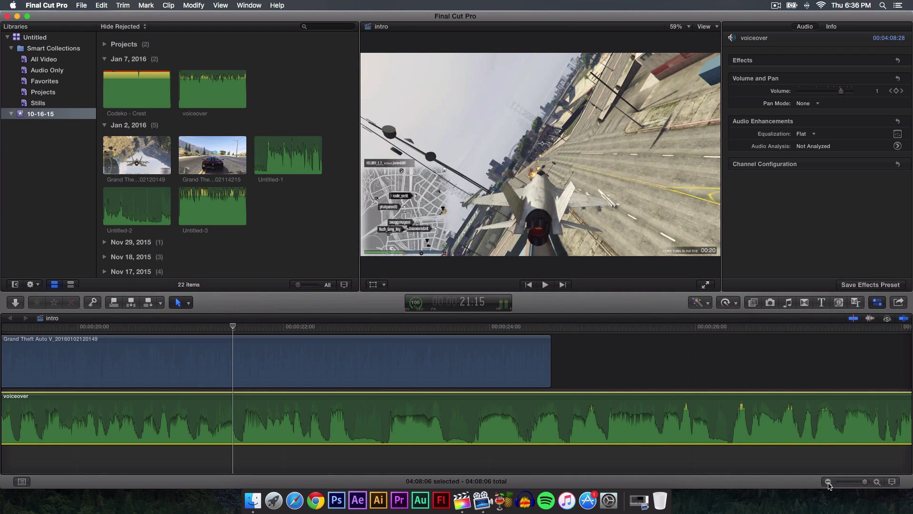
{"action": "left_click", "coordinate": [828, 481]}
{"action": "left_click", "coordinate": [828, 481]}
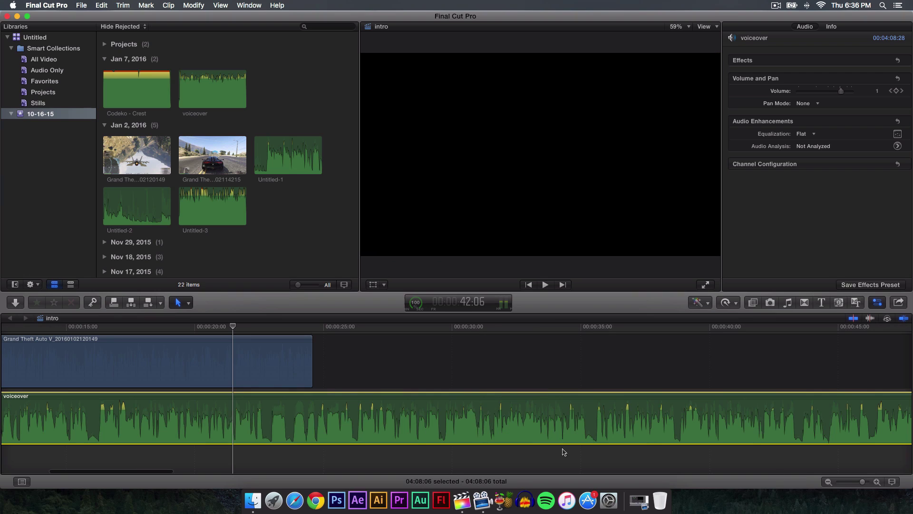
{"action": "left_click_drag", "start_coordinate": [237, 409], "coordinate": [236, 408]}
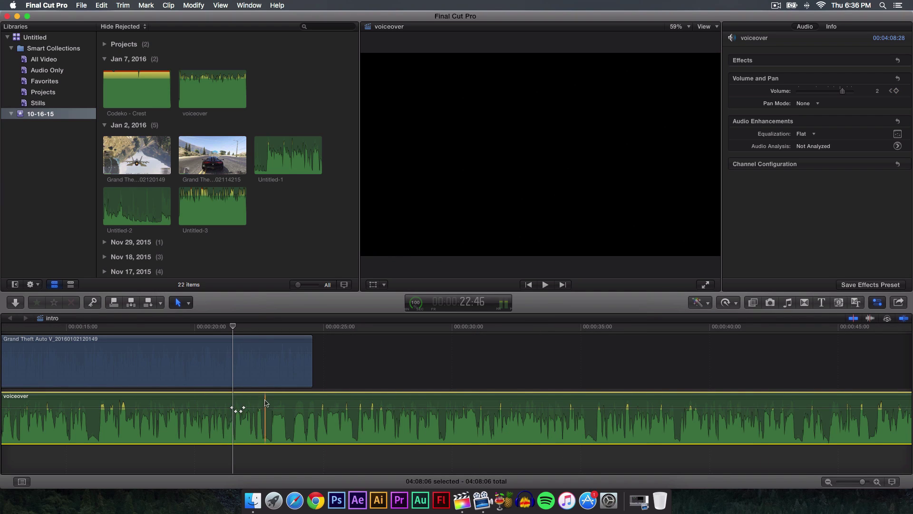
{"action": "scroll", "coordinate": [267, 403], "scroll_direction": "left", "scroll_amount": 3}
{"action": "scroll", "coordinate": [294, 380], "scroll_direction": "left", "scroll_amount": 5}
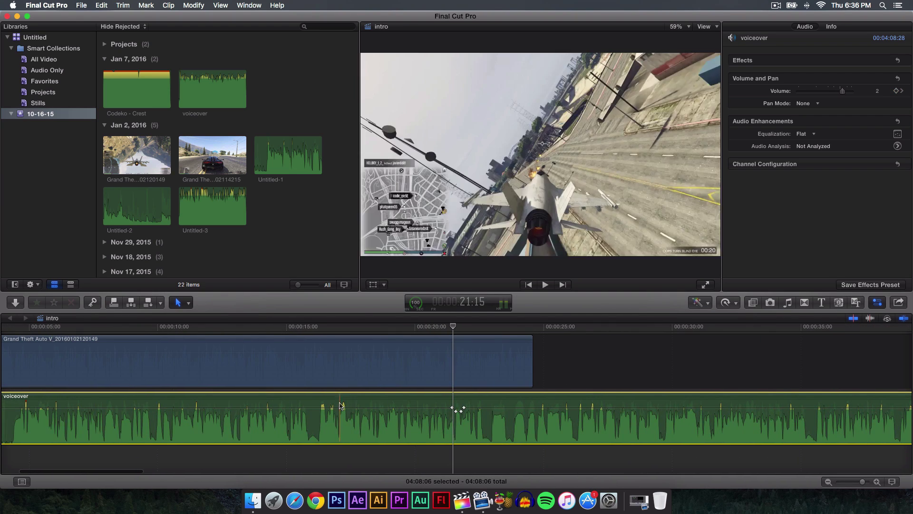
{"action": "left_click", "coordinate": [317, 329]}
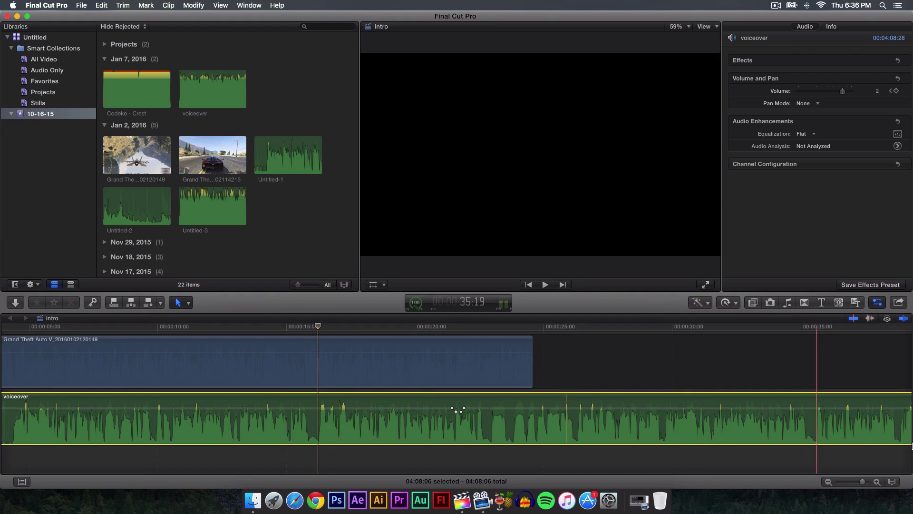
{"action": "left_click", "coordinate": [878, 481]}
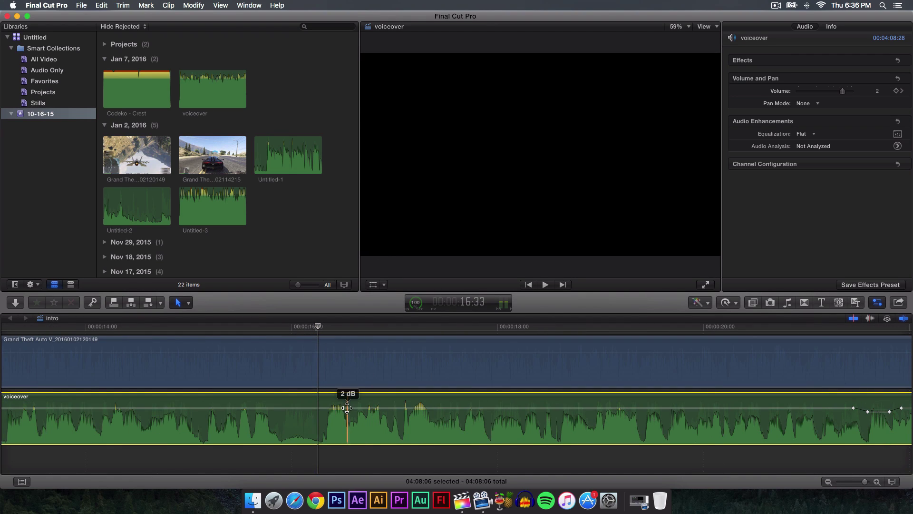
{"action": "left_click", "coordinate": [326, 414]}
{"action": "left_click", "coordinate": [320, 418]}
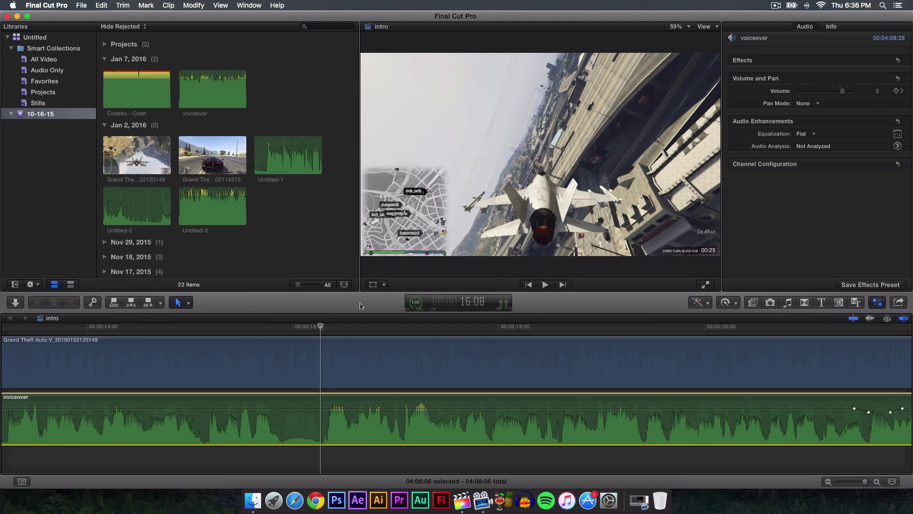
{"action": "left_click", "coordinate": [327, 407]}
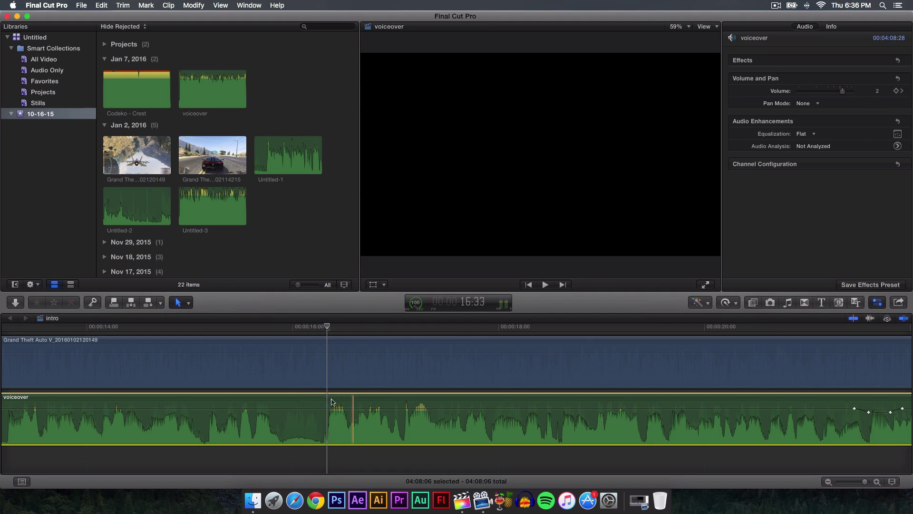
- Cut the voiceover clip with the Blade tool at 16:10 and 16:15 to isolate the start of the peak
{"action": "left_click", "coordinate": [178, 302]}
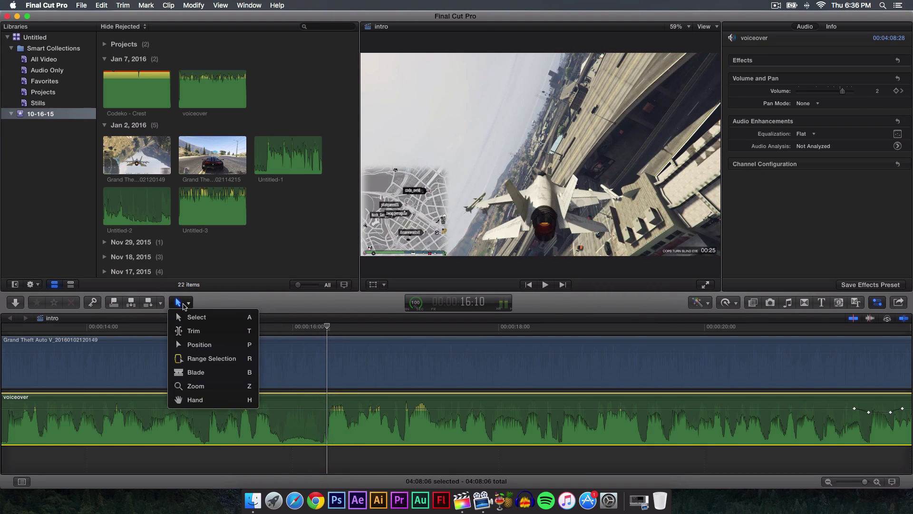
{"action": "left_click", "coordinate": [219, 376]}
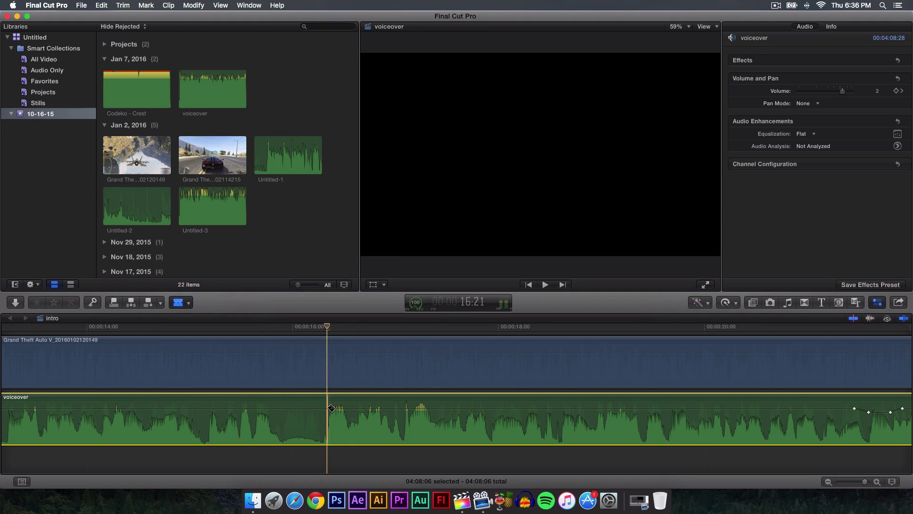
{"action": "left_click", "coordinate": [328, 408]}
{"action": "left_click_drag", "start_coordinate": [327, 327], "coordinate": [349, 328]}
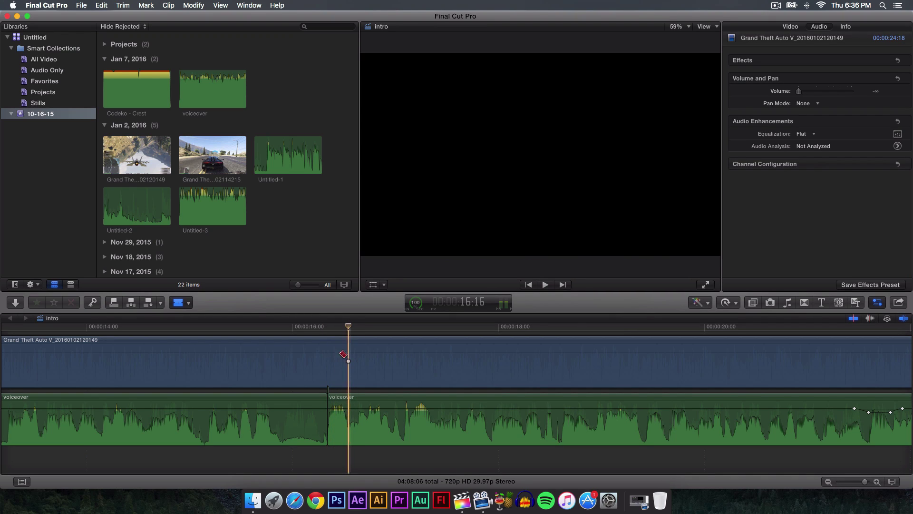
{"action": "left_click", "coordinate": [345, 418]}
{"action": "left_click", "coordinate": [184, 303]}
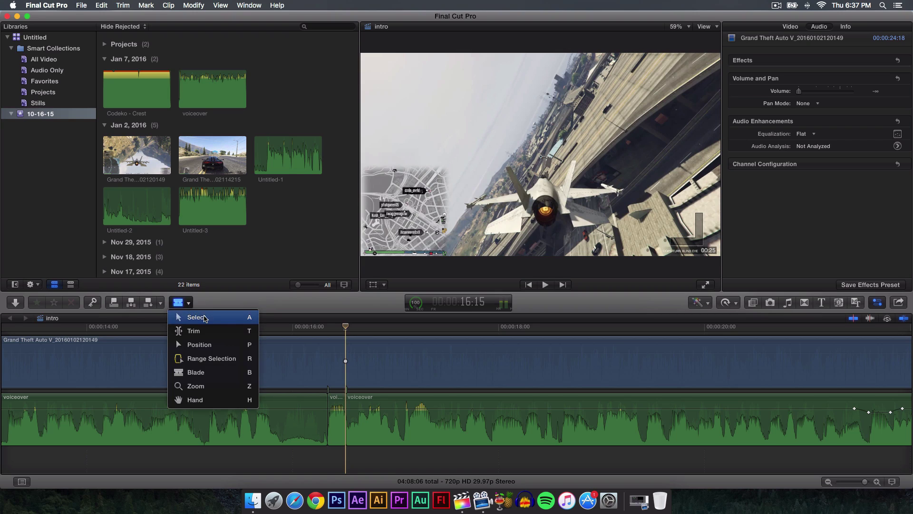
- Lower the isolated voiceover piece between 16:10 and 16:15 slightly with the Select tool, and move the playhead back to 15:22
{"action": "left_click", "coordinate": [195, 316]}
{"action": "left_click_drag", "start_coordinate": [337, 408], "coordinate": [335, 410]}
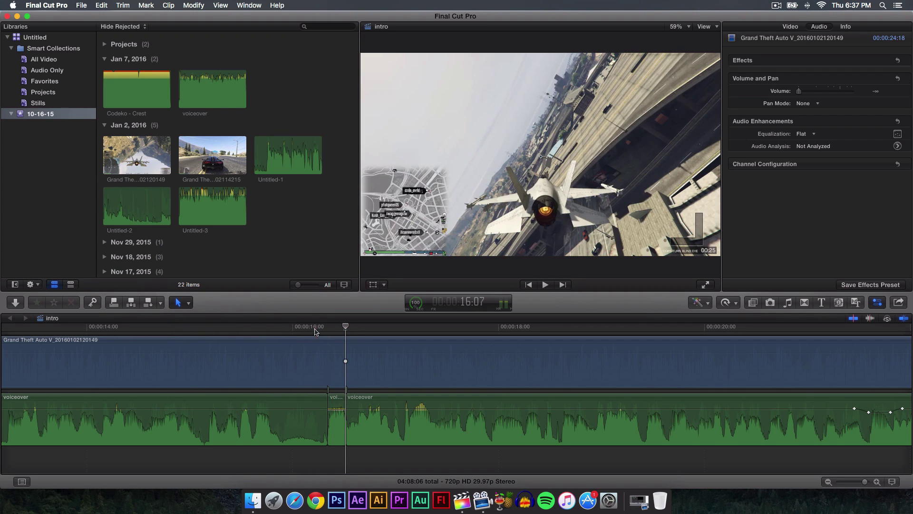
{"action": "left_click_drag", "start_coordinate": [315, 326], "coordinate": [264, 332]}
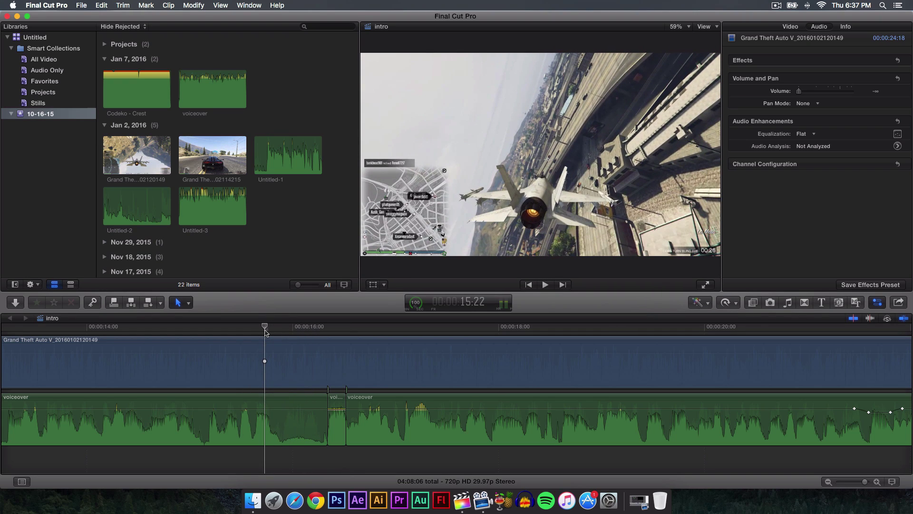
{"action": "left_click", "coordinate": [323, 397]}
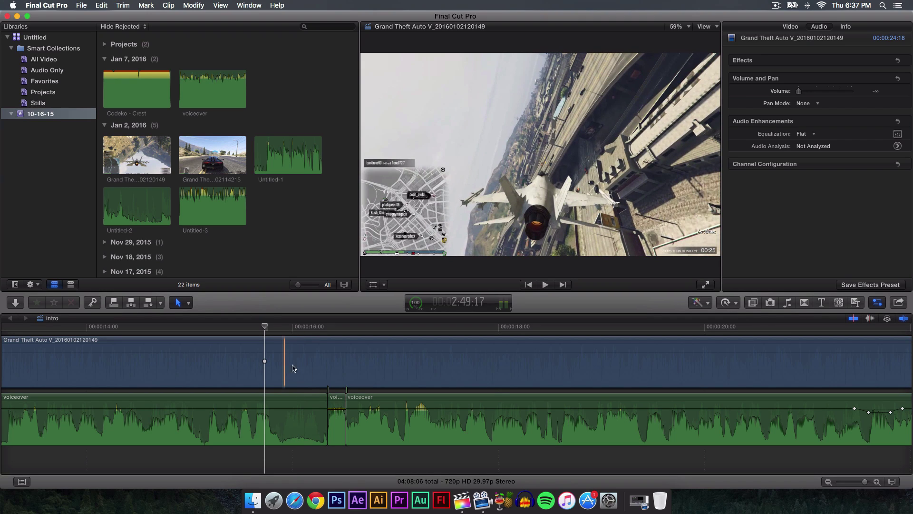
{"action": "scroll", "coordinate": [869, 412], "scroll_direction": "right", "scroll_amount": 2}
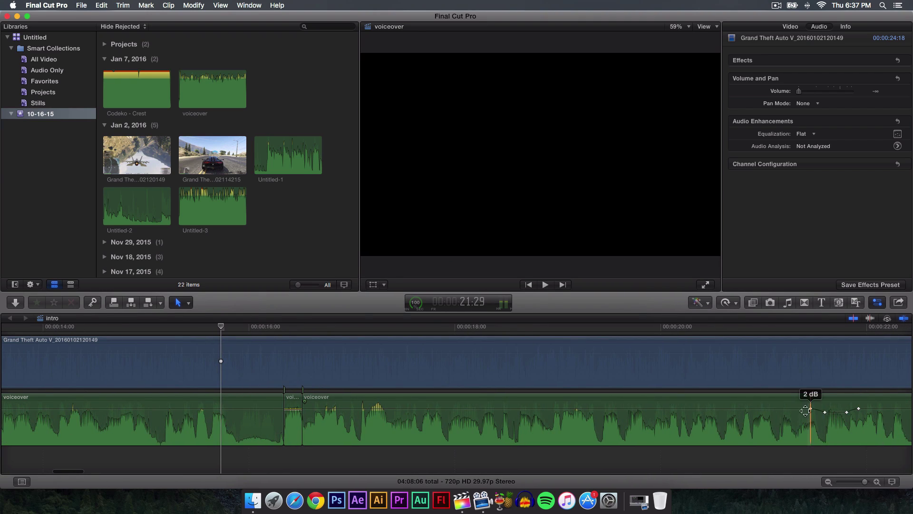
{"action": "scroll", "coordinate": [732, 404], "scroll_direction": "left", "scroll_amount": 3}
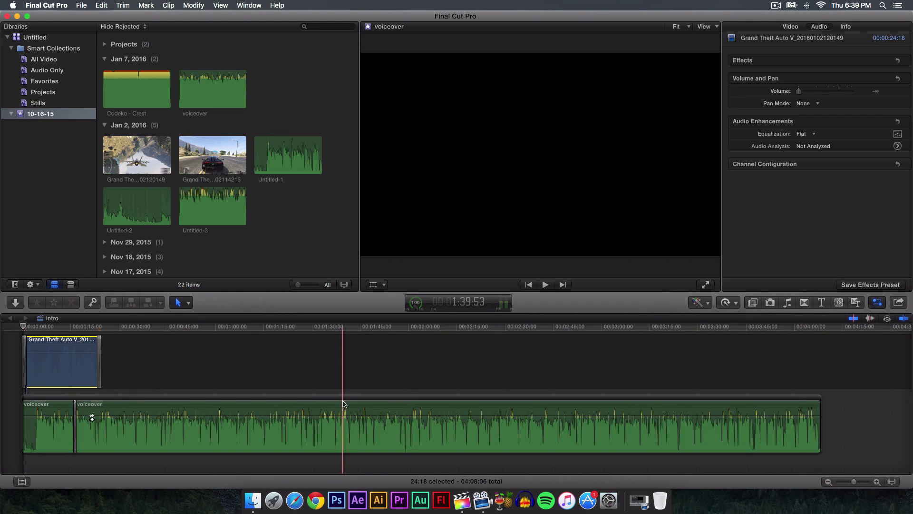
- Lower the long voiceover clip's volume to -5 dB and look through its equalization presets
{"action": "left_click", "coordinate": [292, 413]}
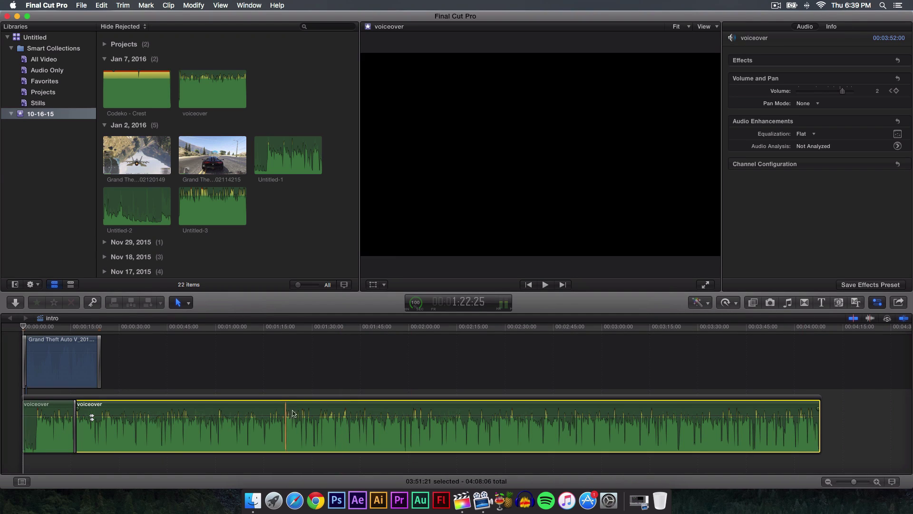
{"action": "left_click_drag", "start_coordinate": [344, 417], "coordinate": [344, 422]}
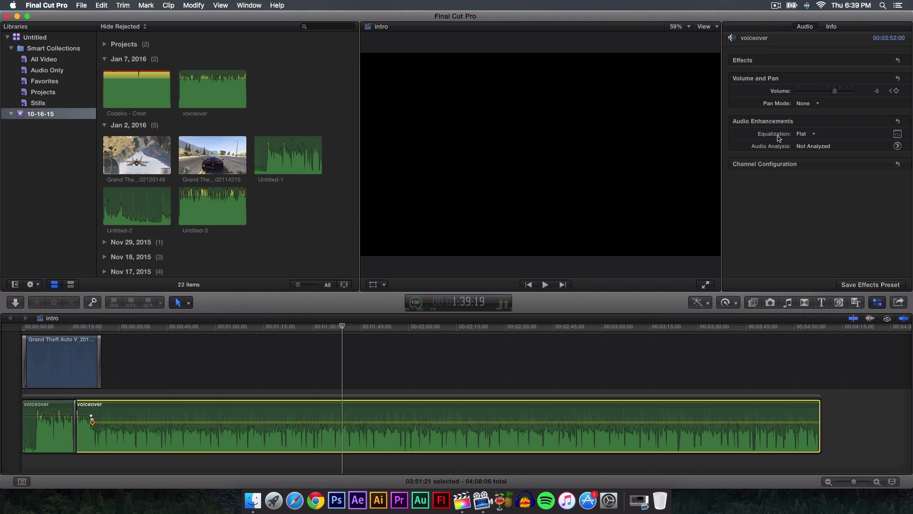
{"action": "left_click", "coordinate": [809, 134]}
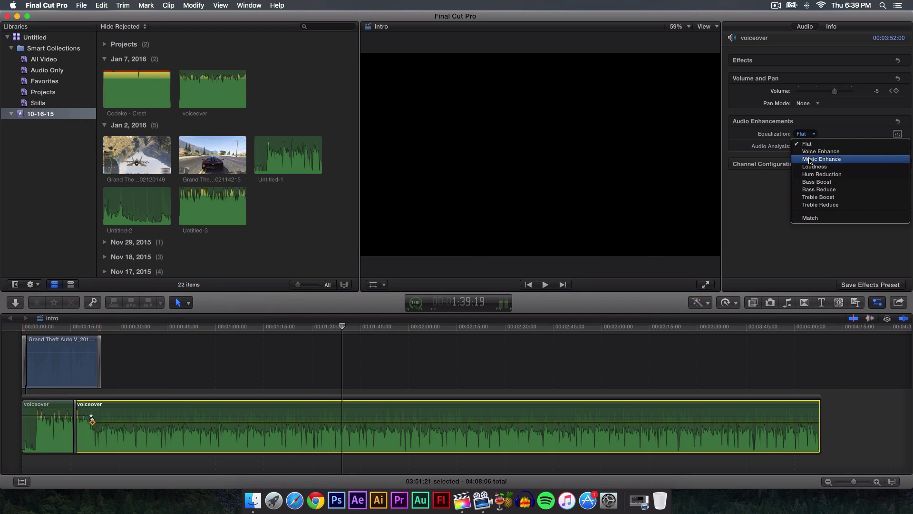
{"action": "left_click", "coordinate": [787, 239]}
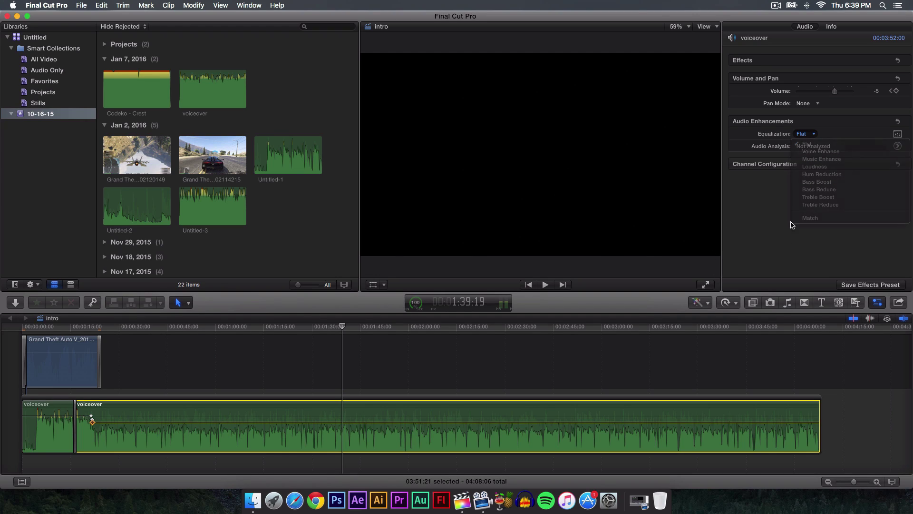
- Try the Loudness equalization preset on the long voiceover clip and undo it
{"action": "left_click", "coordinate": [805, 134]}
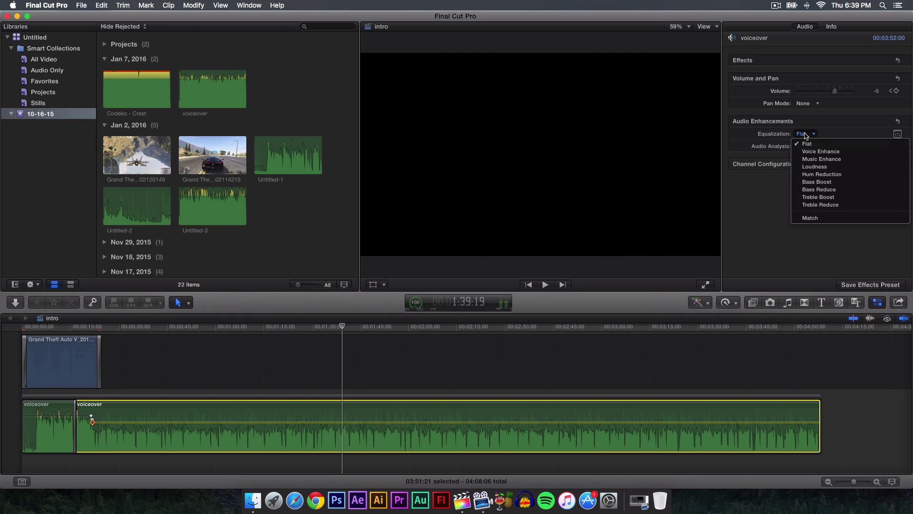
{"action": "left_click", "coordinate": [824, 168]}
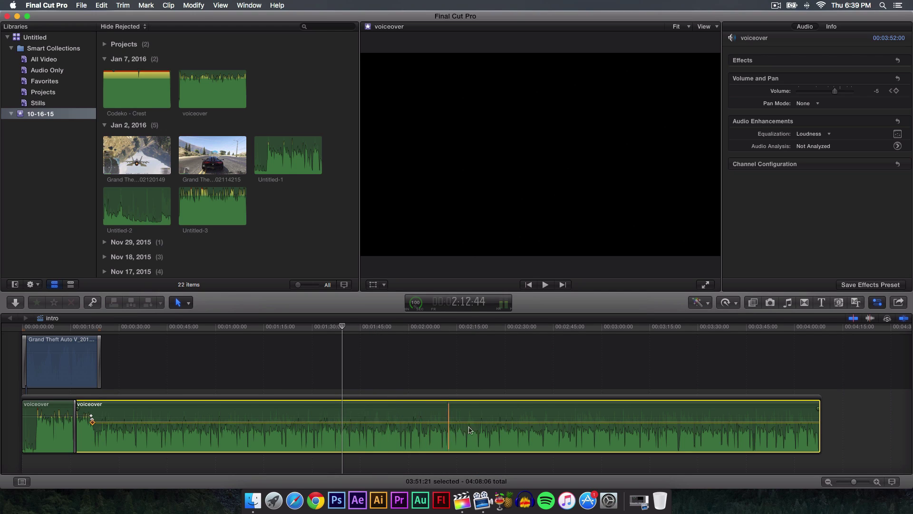
{"action": "key", "text": "super+z"}
{"action": "left_click", "coordinate": [812, 136]}
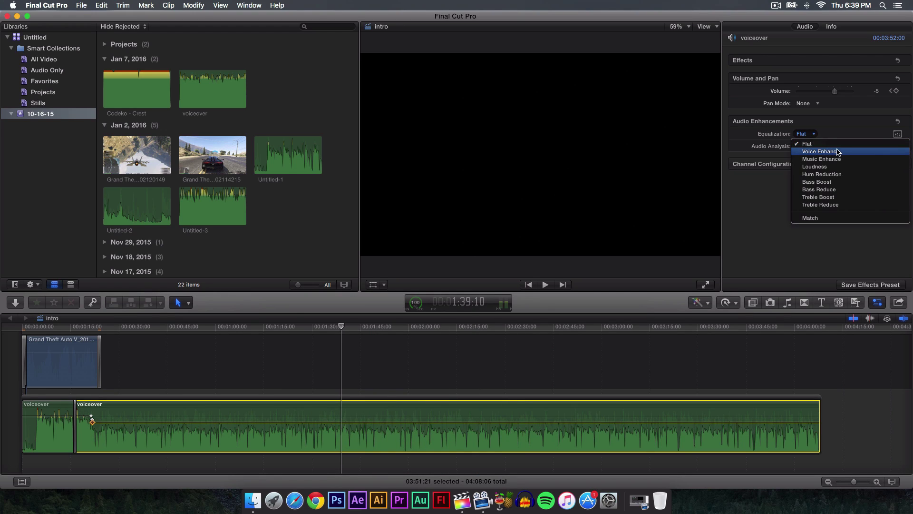
{"action": "left_click", "coordinate": [854, 127]}
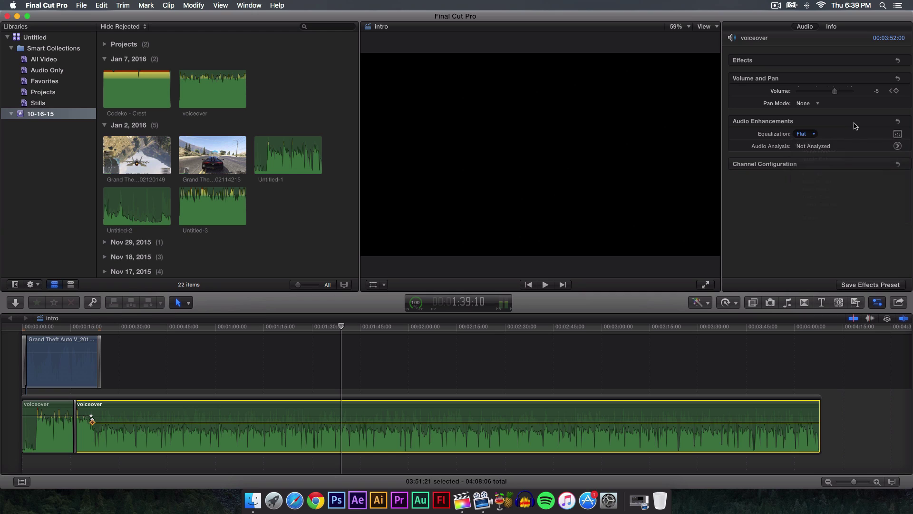
- Shape the voiceover clip's lower bands in the graphic equalizer, with 64 Hz at -5.46 dB, 512 Hz at about 12 dB and 1 kHz at -1.85 dB
{"action": "left_click", "coordinate": [897, 135]}
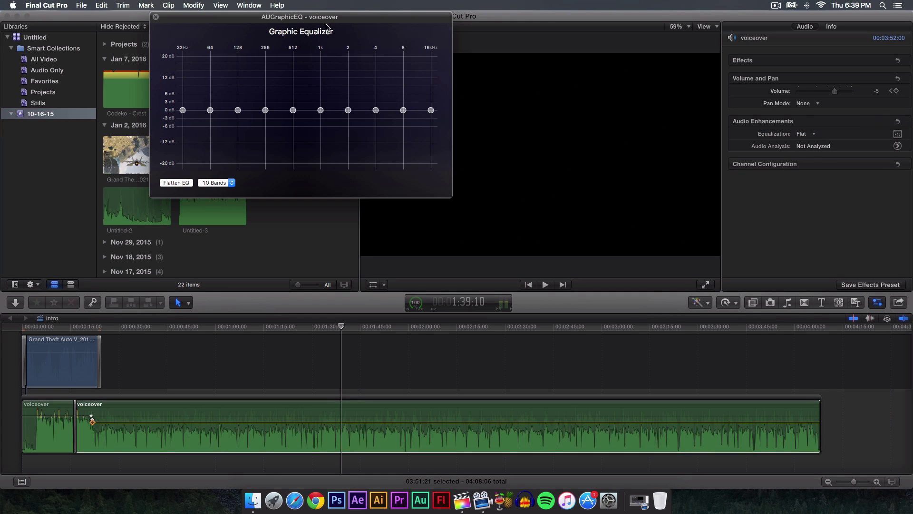
{"action": "left_click_drag", "start_coordinate": [326, 27], "coordinate": [488, 55]}
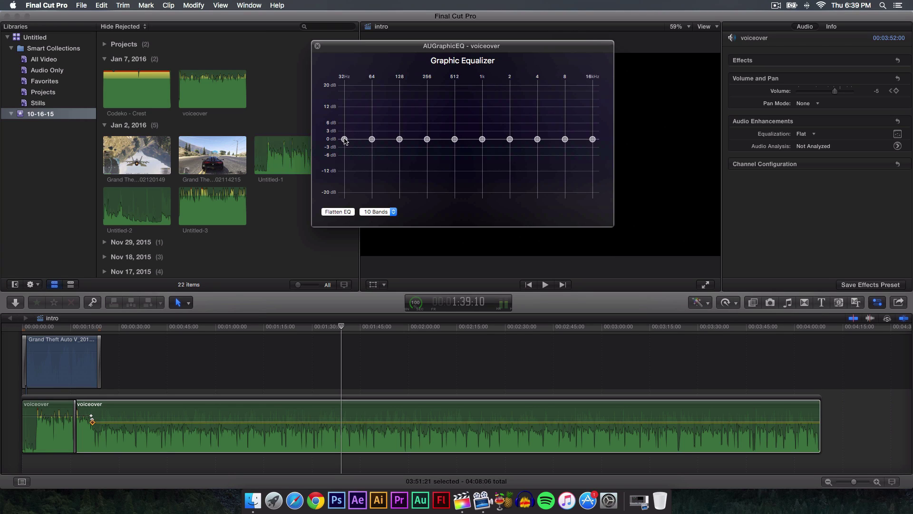
{"action": "left_click_drag", "start_coordinate": [344, 140], "coordinate": [345, 131]}
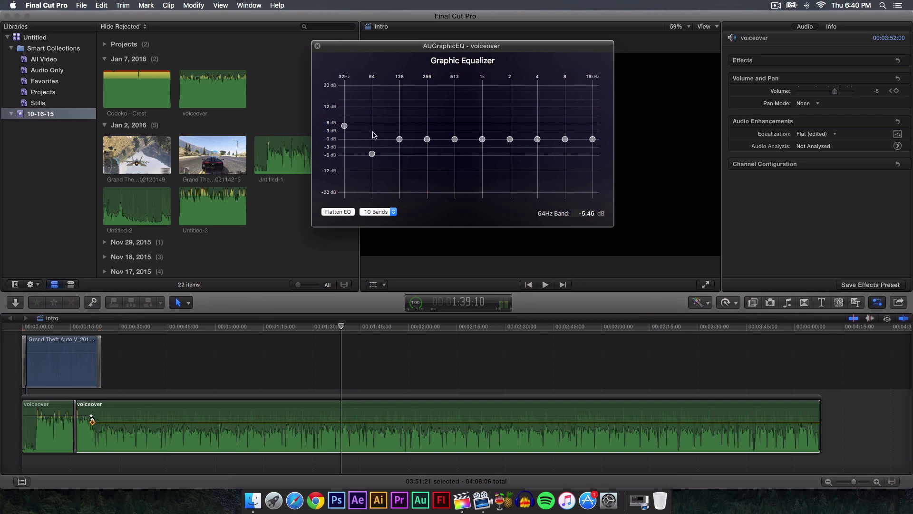
{"action": "left_click_drag", "start_coordinate": [377, 163], "coordinate": [382, 157]}
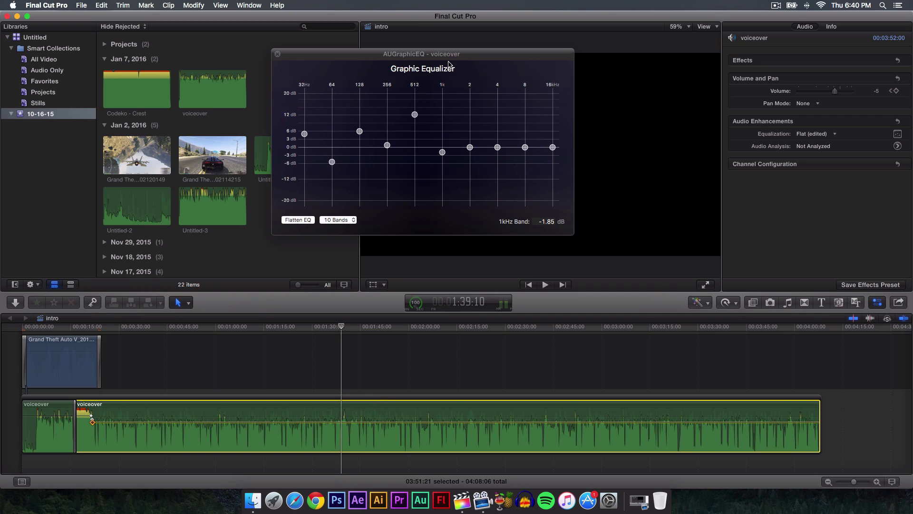
{"action": "left_click_drag", "start_coordinate": [449, 64], "coordinate": [457, 69]}
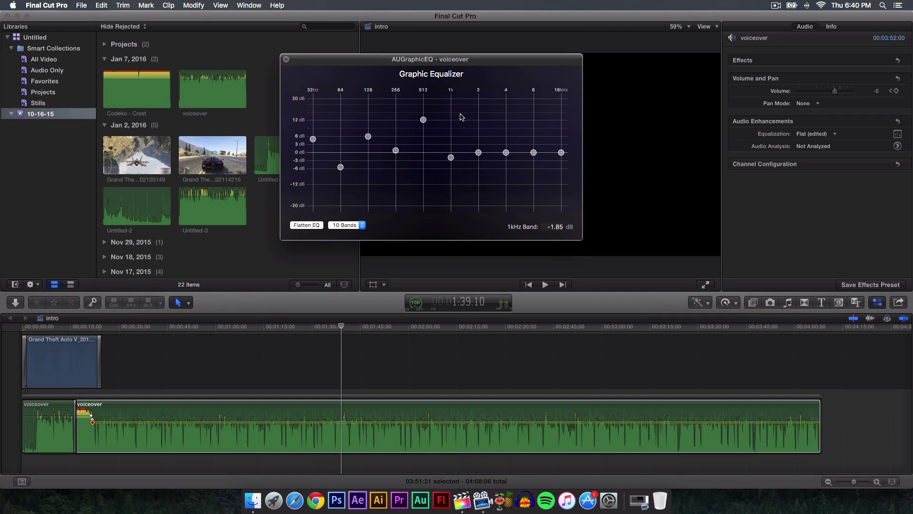
{"action": "left_click", "coordinate": [487, 419]}
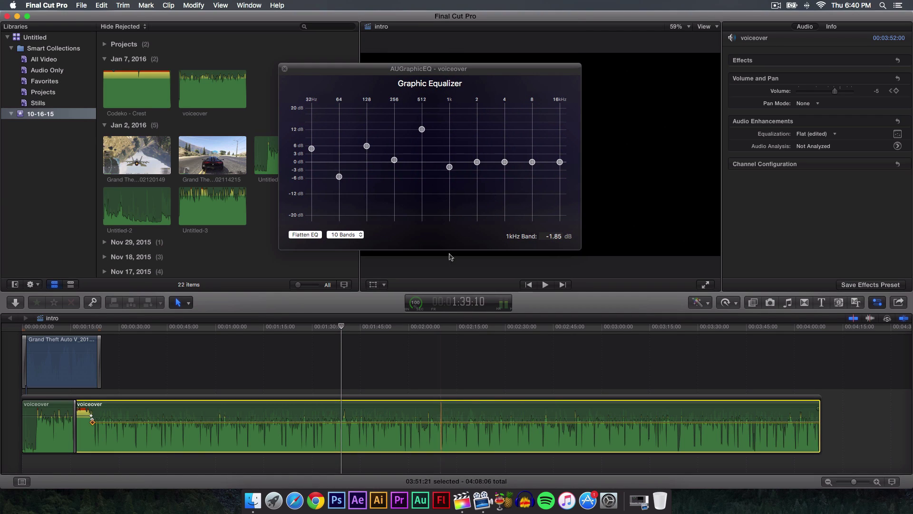
- Experiment with the 2 kHz equalizer band by raising it to 5.84 dB and 20 dB, and lower it again
{"action": "left_click_drag", "start_coordinate": [477, 162], "coordinate": [478, 152]}
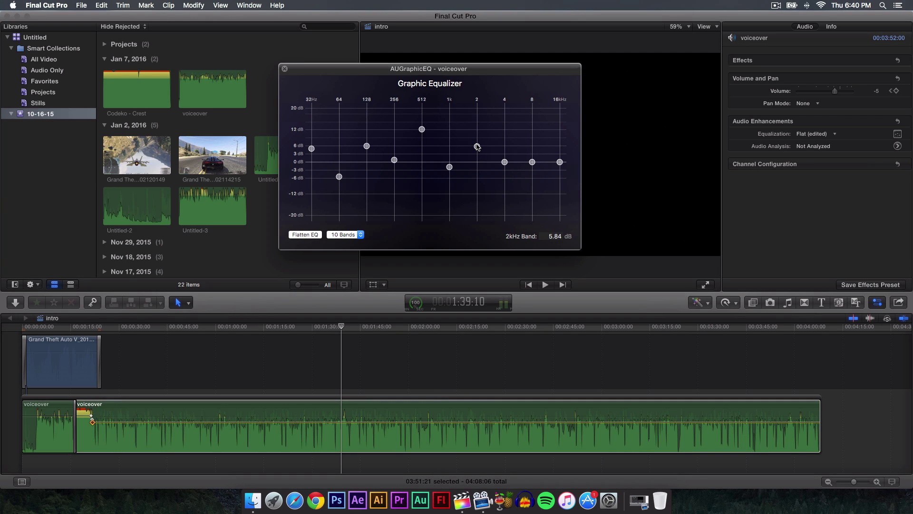
{"action": "left_click", "coordinate": [352, 426]}
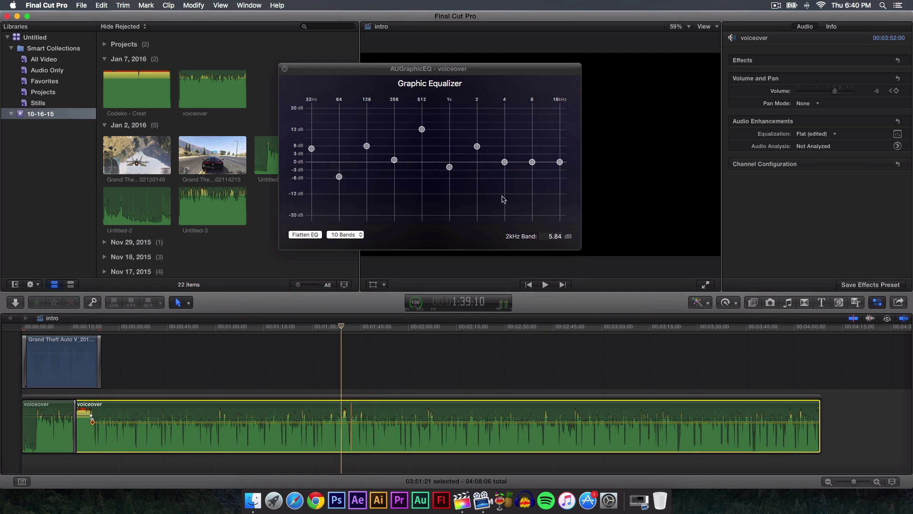
{"action": "left_click_drag", "start_coordinate": [478, 149], "coordinate": [476, 108]}
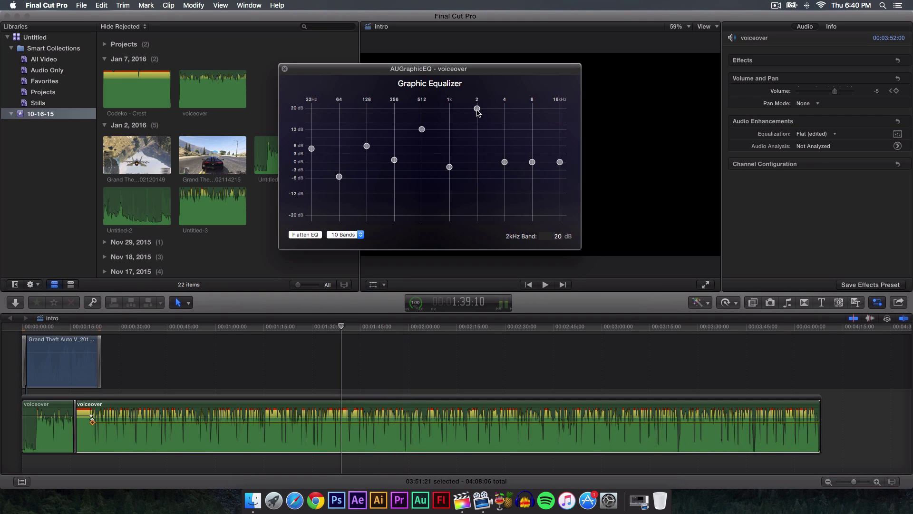
{"action": "left_click_drag", "start_coordinate": [477, 108], "coordinate": [477, 152]}
- Flatten the voiceover's graphic equalizer and switch it to 31 bands
{"action": "left_click", "coordinate": [305, 235]}
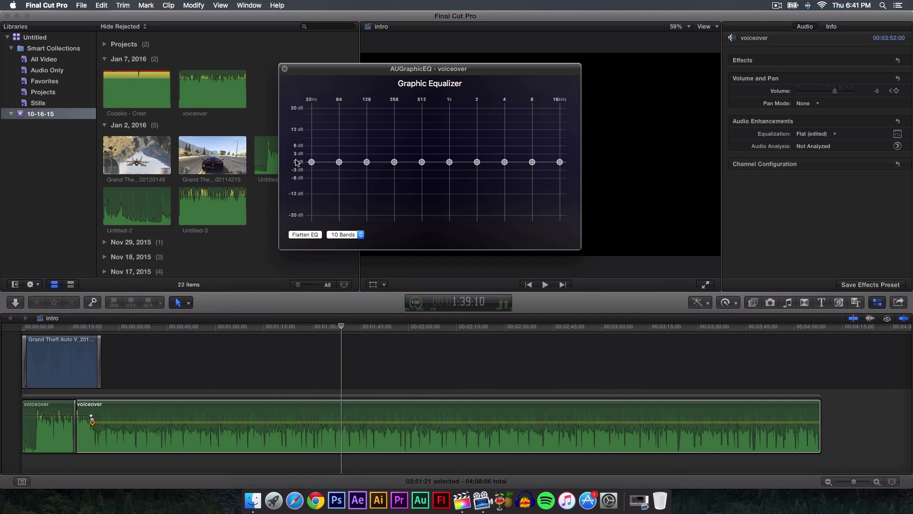
{"action": "left_click", "coordinate": [358, 235]}
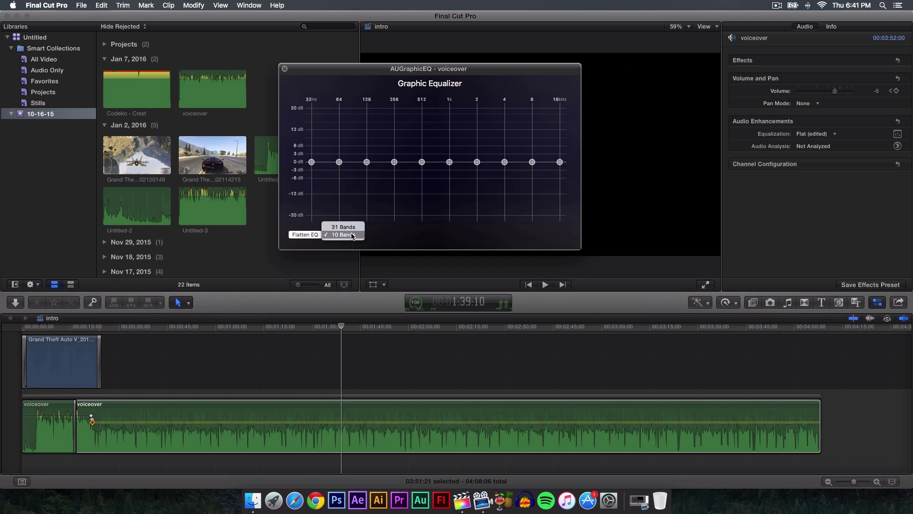
{"action": "left_click", "coordinate": [339, 227]}
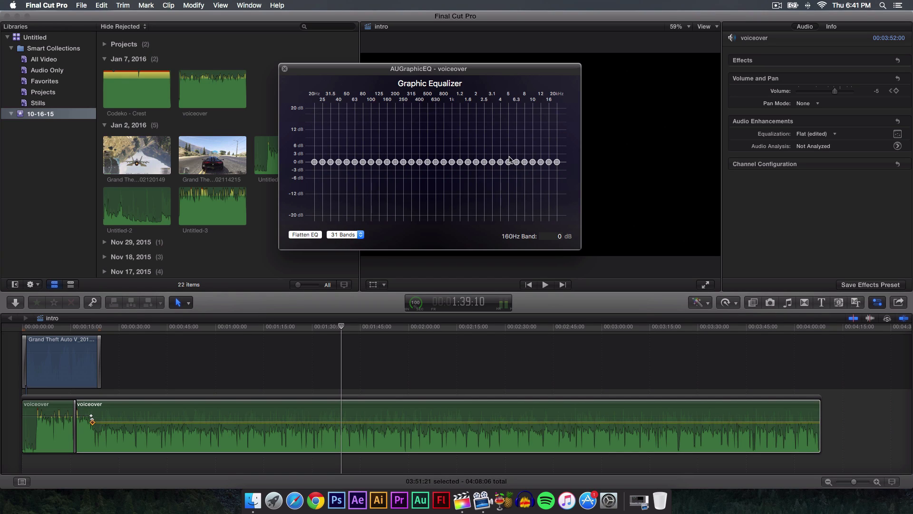
{"action": "left_click_drag", "start_coordinate": [485, 69], "coordinate": [464, 82]}
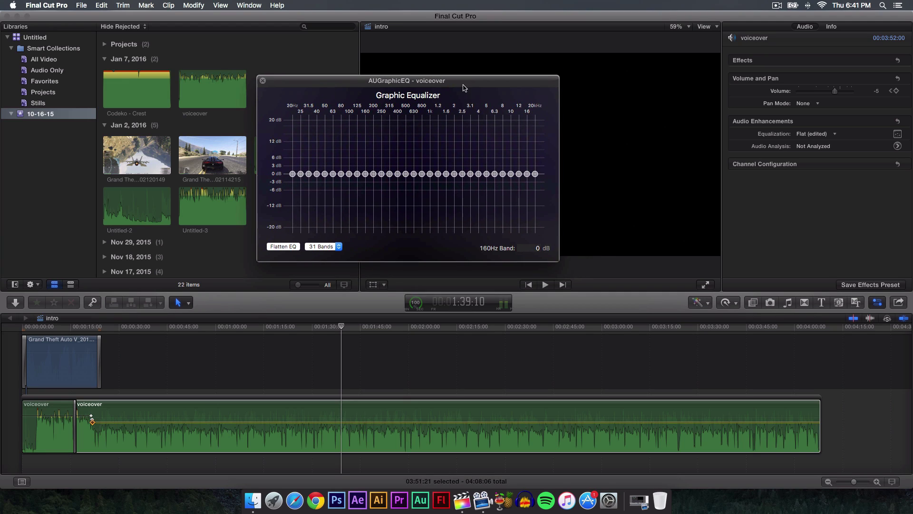
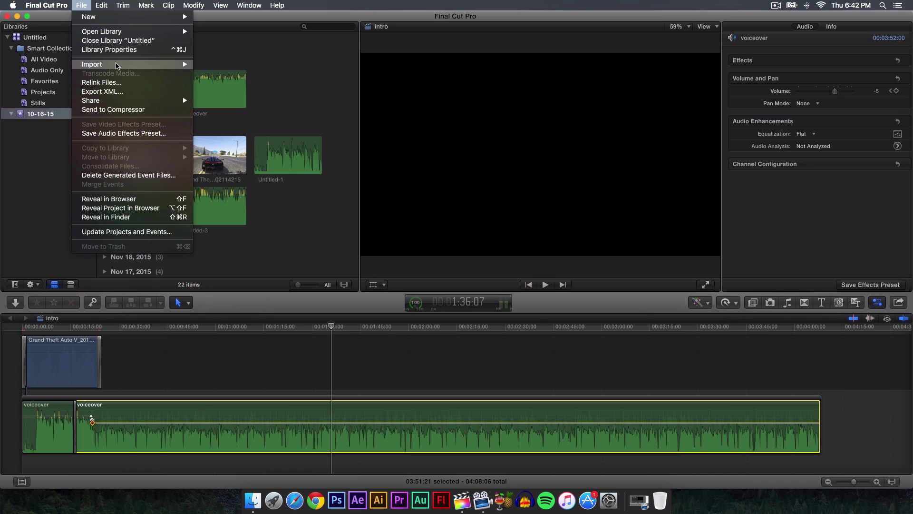
- Try the Analyze and fix audio problems option in the media import window, turn it off again and close without importing
{"action": "left_click", "coordinate": [213, 68]}
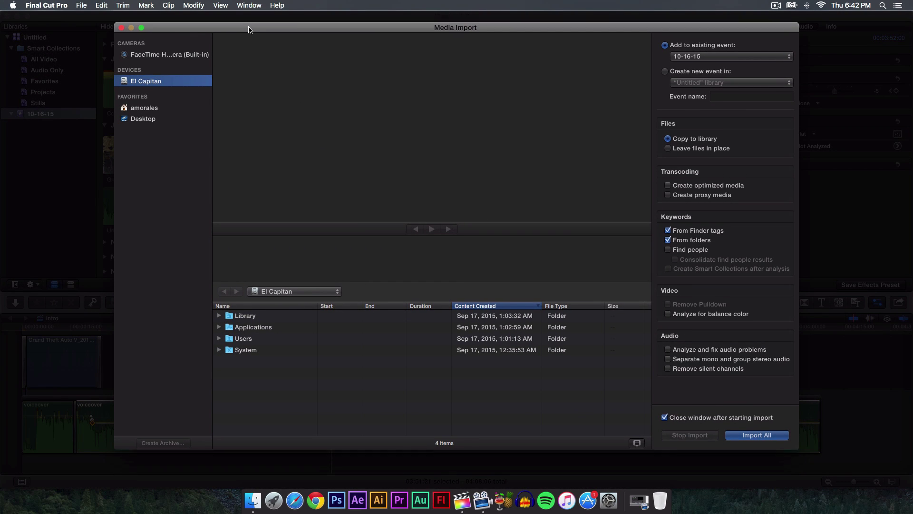
{"action": "left_click_drag", "start_coordinate": [248, 29], "coordinate": [245, 26]}
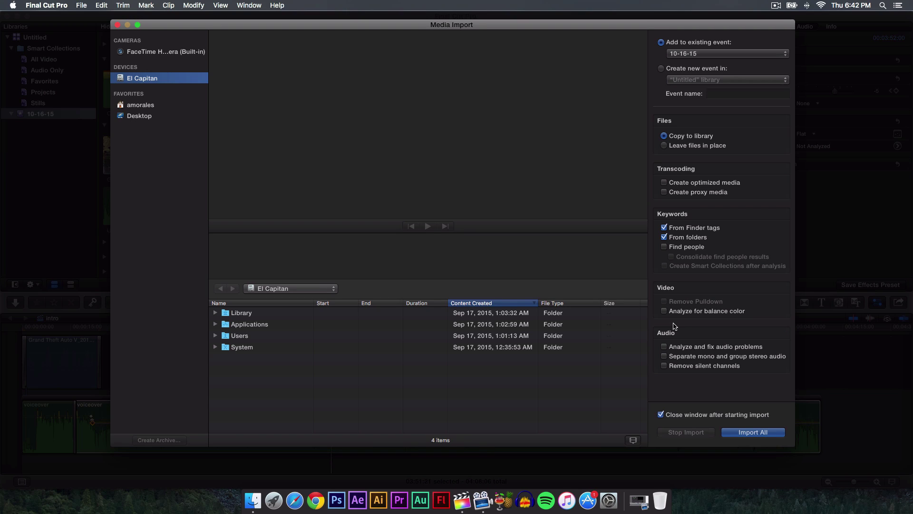
{"action": "mouse_move", "coordinate": [676, 328]}
{"action": "left_click", "coordinate": [665, 347]}
{"action": "left_click_drag", "start_coordinate": [636, 25], "coordinate": [542, 25]}
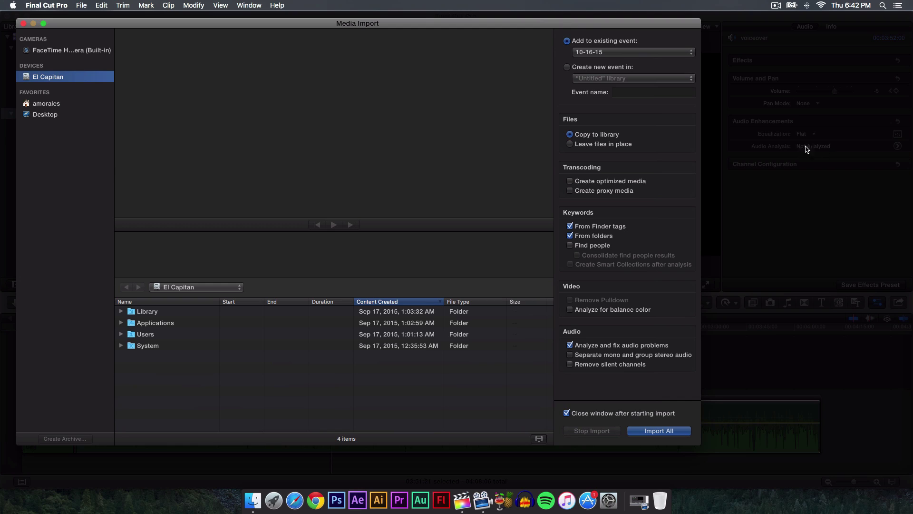
{"action": "left_click_drag", "start_coordinate": [619, 24], "coordinate": [657, 18]}
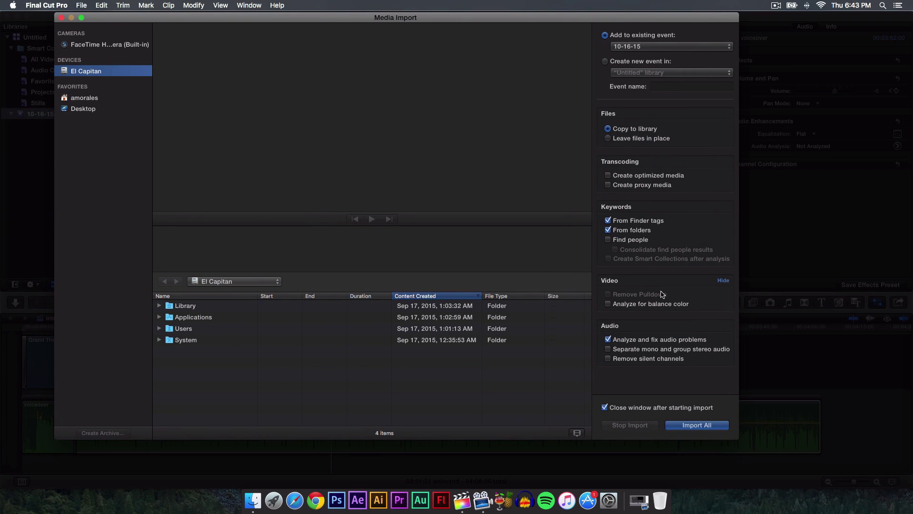
{"action": "left_click", "coordinate": [608, 339]}
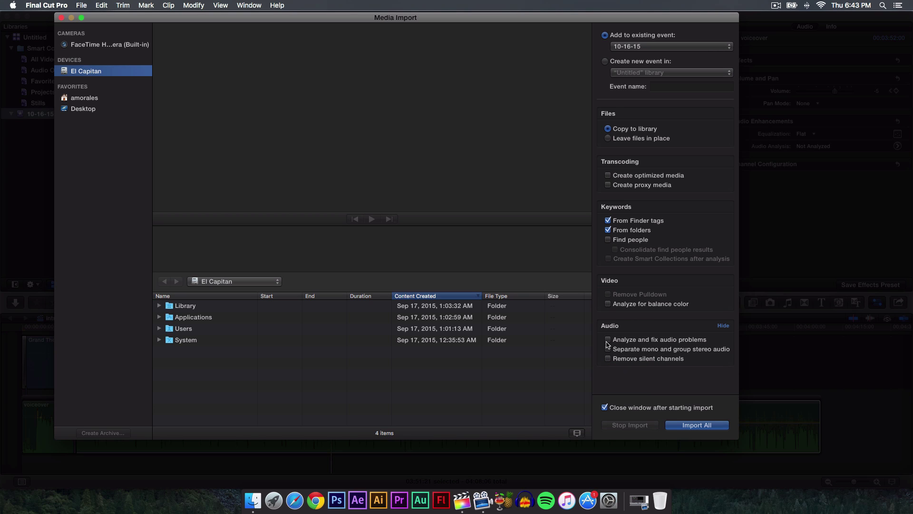
{"action": "left_click", "coordinate": [61, 17]}
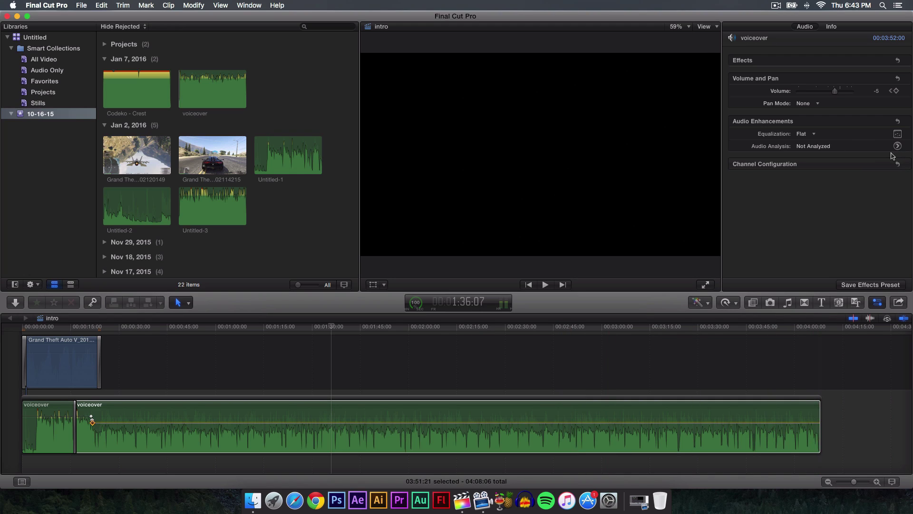
- Analyze the long voiceover clip's audio through its audio enhancements and check the progress in the background tasks
{"action": "left_click", "coordinate": [338, 414]}
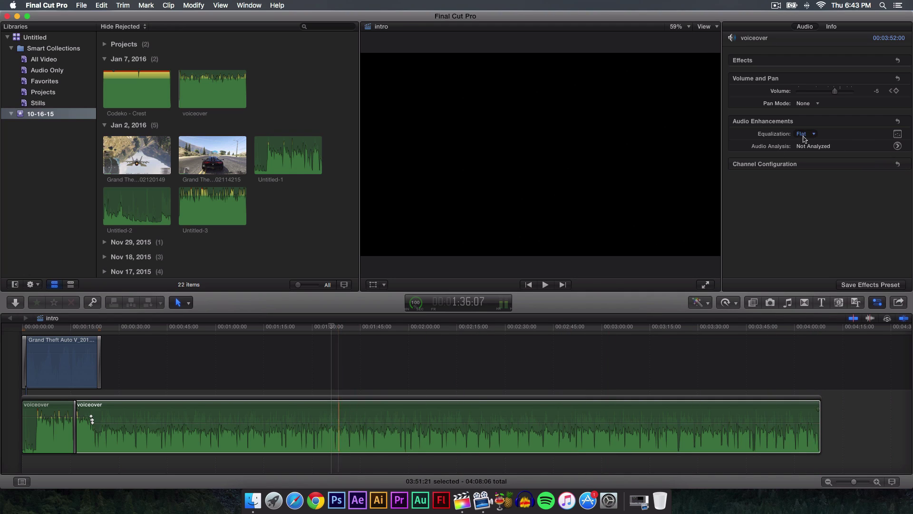
{"action": "left_click", "coordinate": [897, 146]}
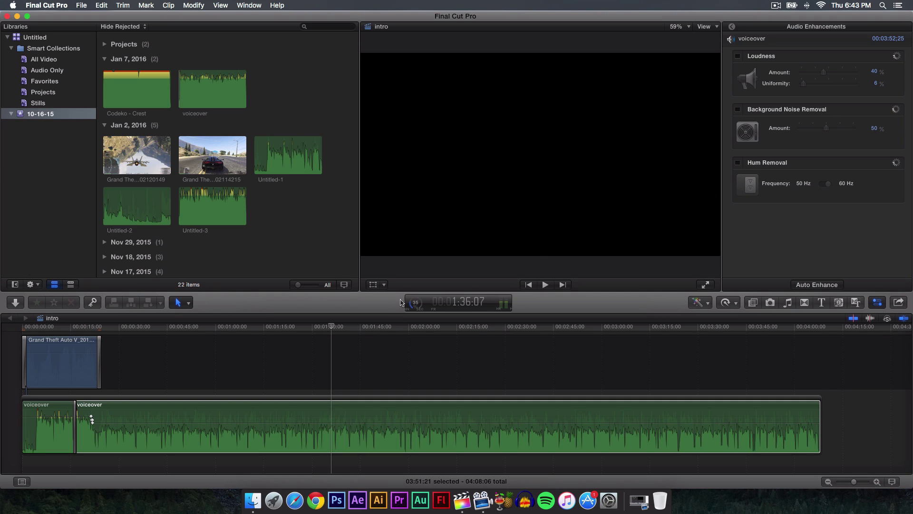
{"action": "left_click", "coordinate": [415, 303]}
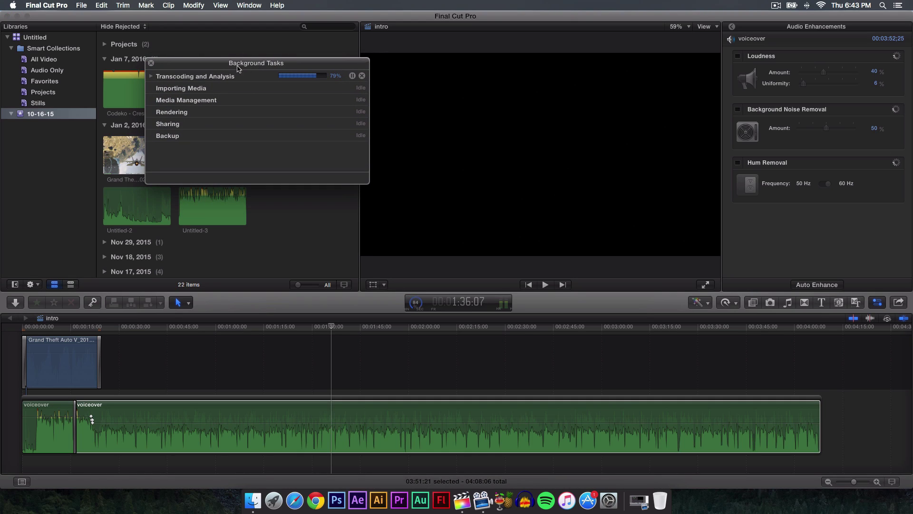
{"action": "left_click", "coordinate": [151, 62]}
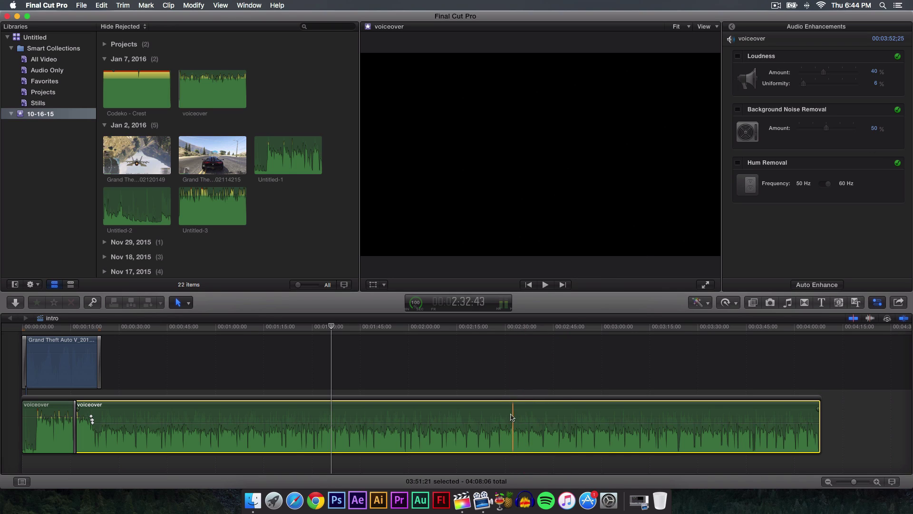
- Run Auto Enhance on the long voiceover clip and return to its main audio settings
{"action": "left_click_drag", "start_coordinate": [507, 422], "coordinate": [478, 421]}
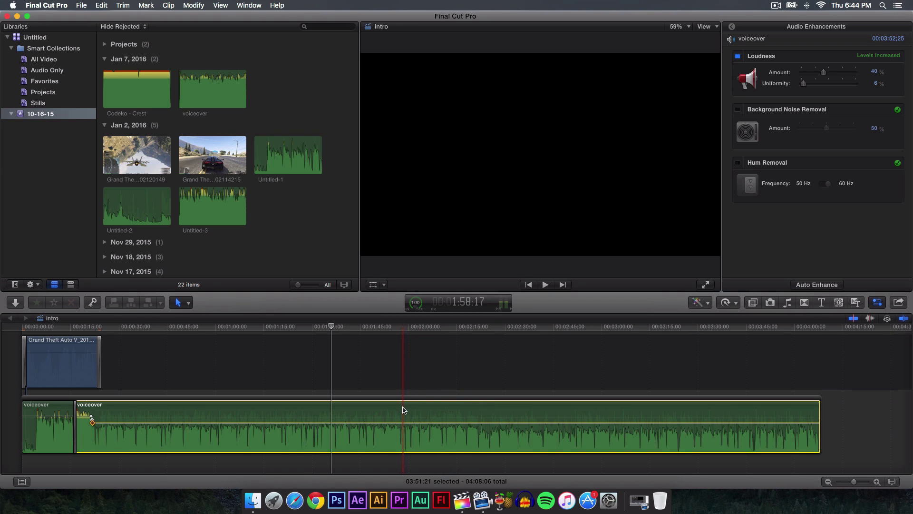
{"action": "left_click_drag", "start_coordinate": [381, 422], "coordinate": [381, 423]}
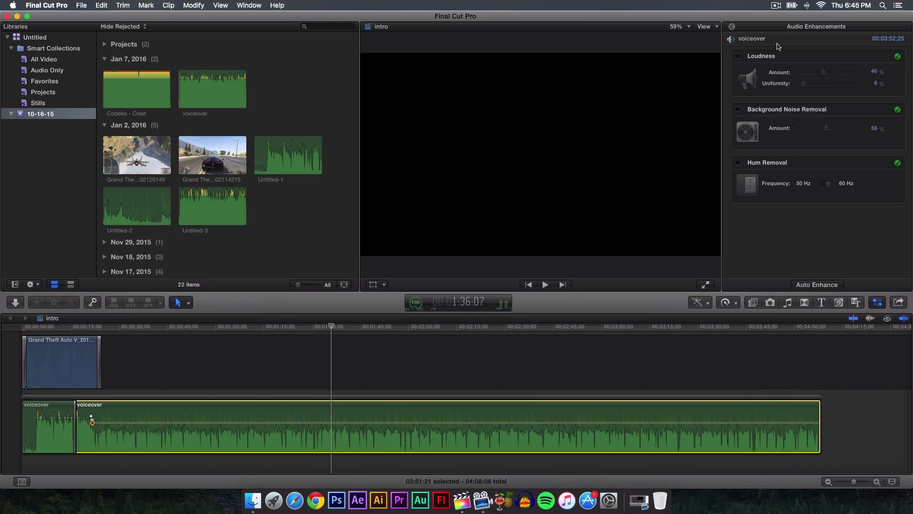
{"action": "left_click", "coordinate": [810, 287]}
{"action": "left_click", "coordinate": [732, 26]}
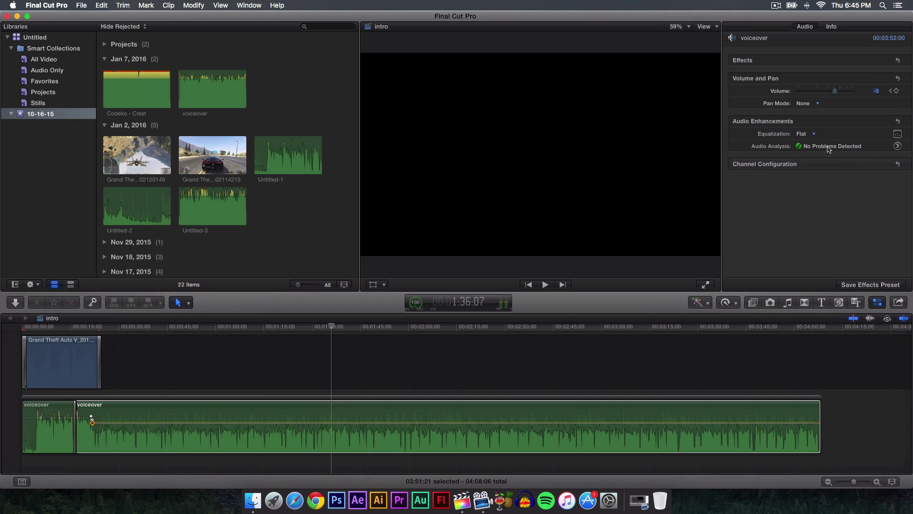